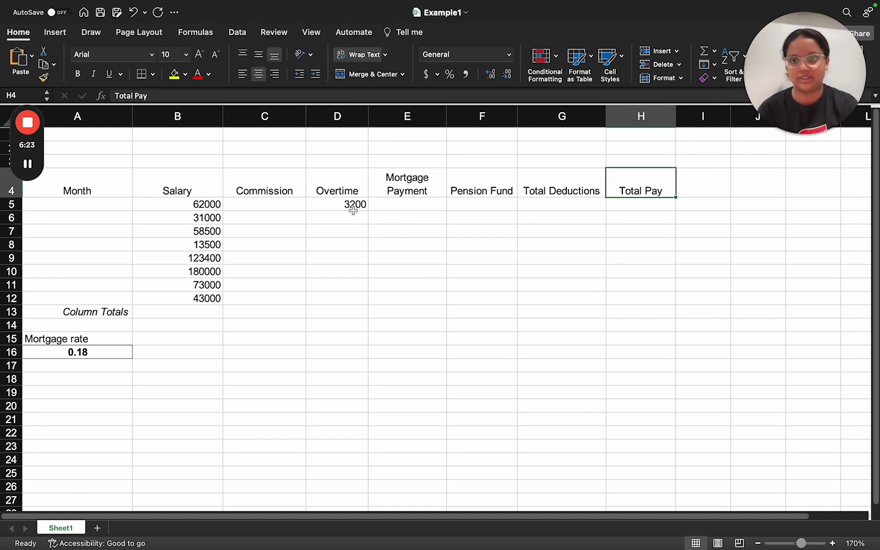
pyautogui.moveTo(31, 164)
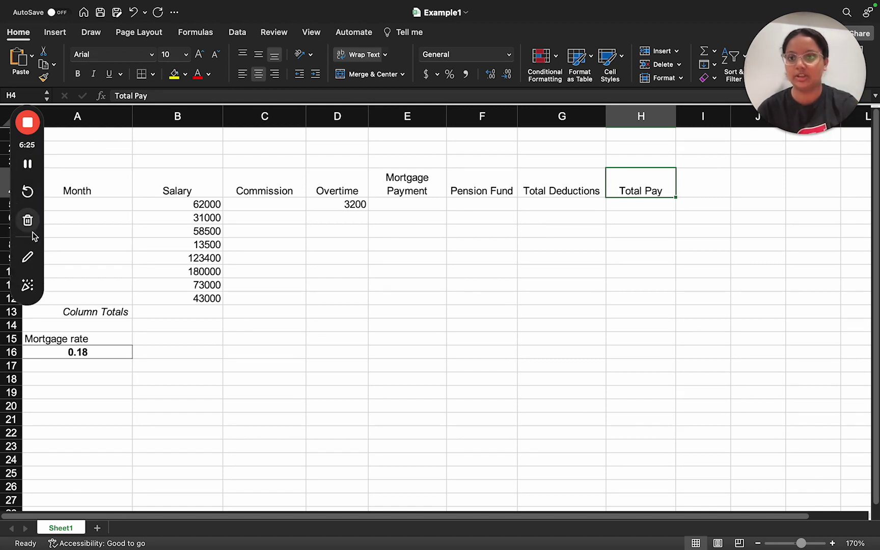
pyautogui.moveTo(39, 238); pyautogui.dragTo(637, 303)
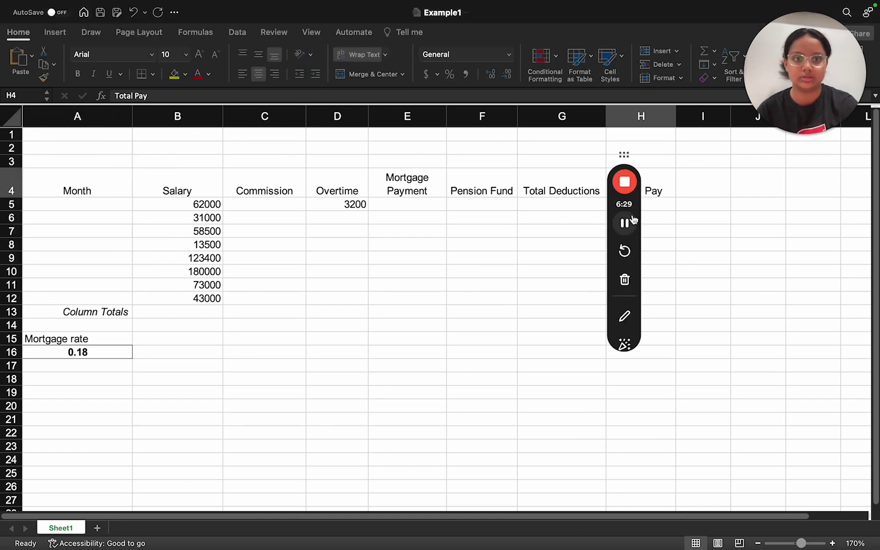
pyautogui.moveTo(623, 155); pyautogui.dragTo(844, 257)
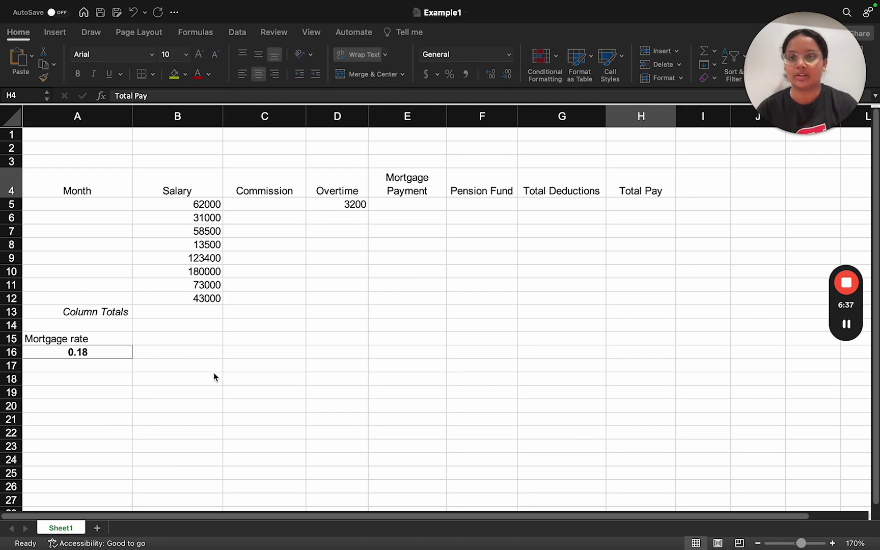
# Check the task slide, then enter the title "Example1" in cell A1 of the worksheet.
pyautogui.press('super+Tab')
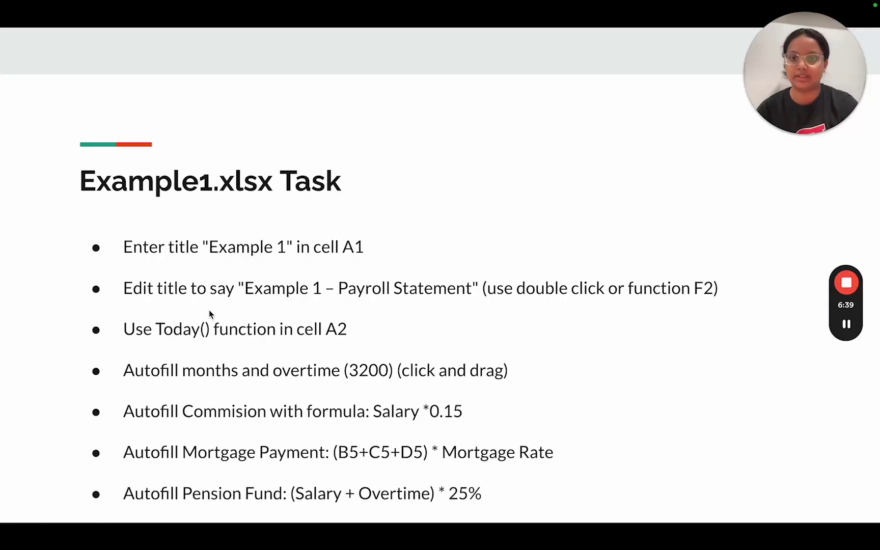
pyautogui.press('super+Tab')
pyautogui.click(77, 137)
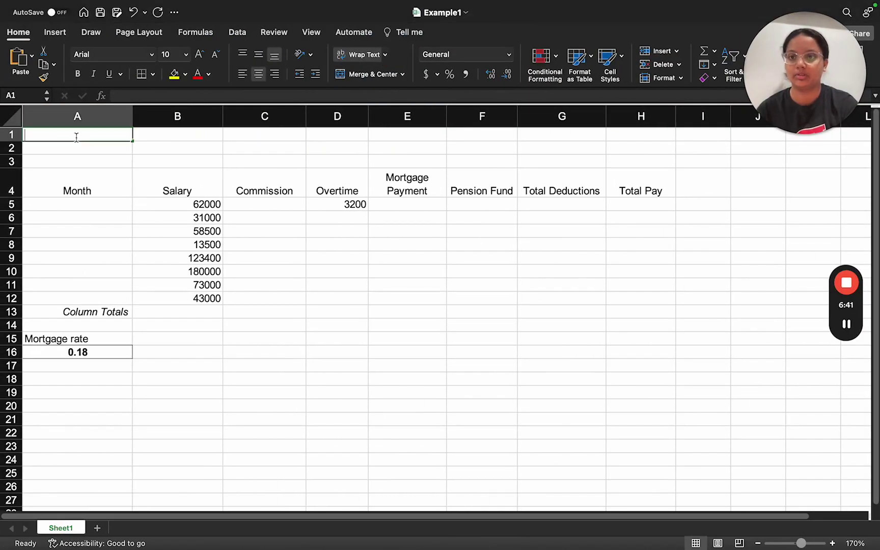
pyautogui.write('Examp')
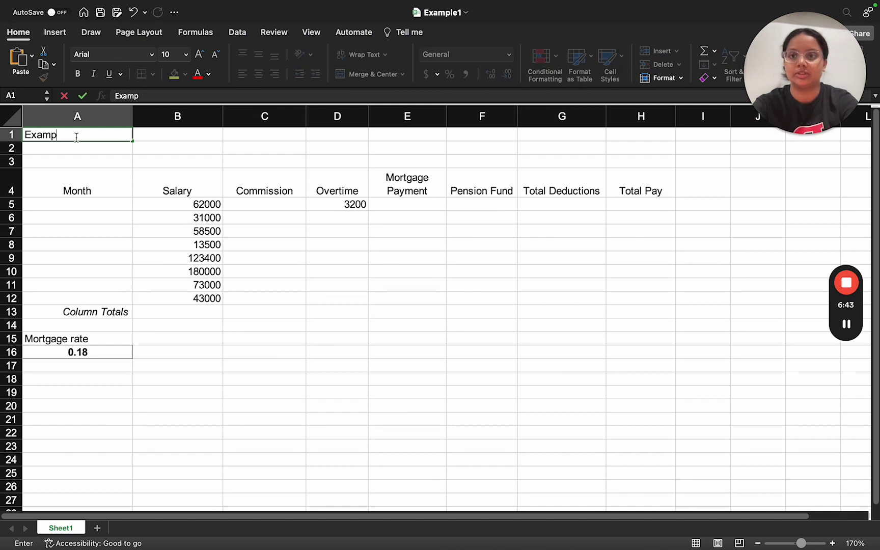
pyautogui.write('le1')
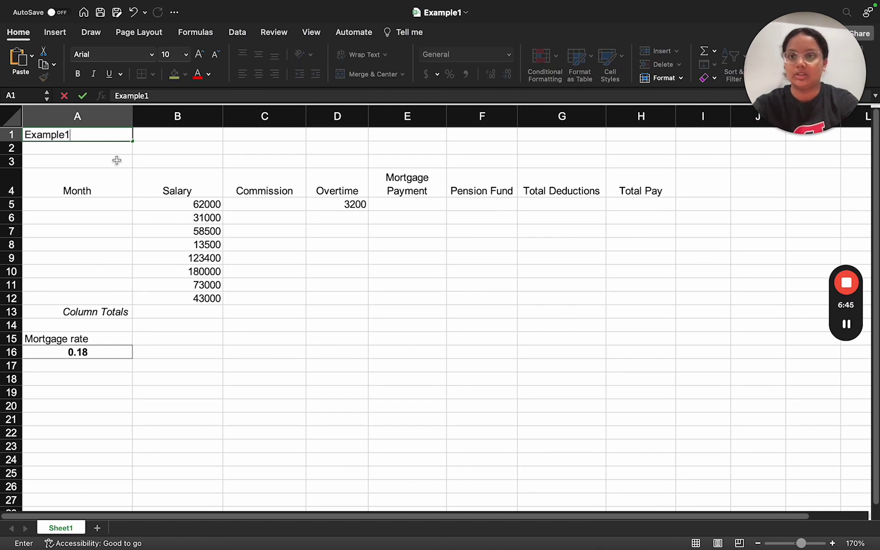
pyautogui.click(282, 303)
# Consult the task slide and extend the title in cell A1 to read "Example1-Payroll Statement".
pyautogui.hotkey('ctrl', 'Right')
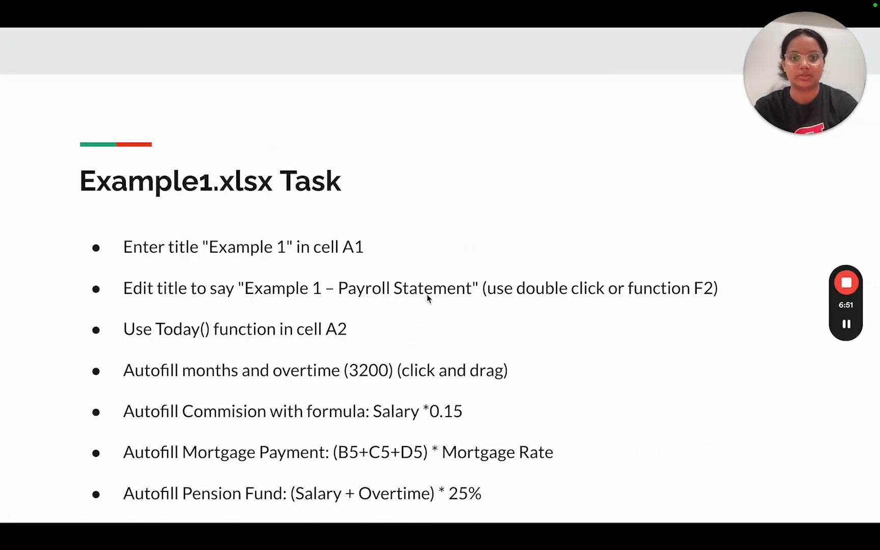
pyautogui.hotkey('ctrl', 'Left')
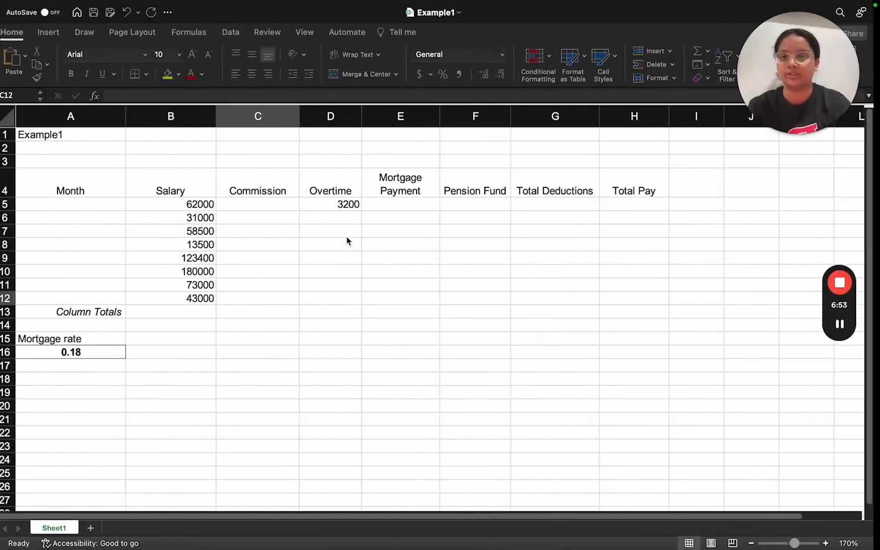
pyautogui.doubleClick(87, 139)
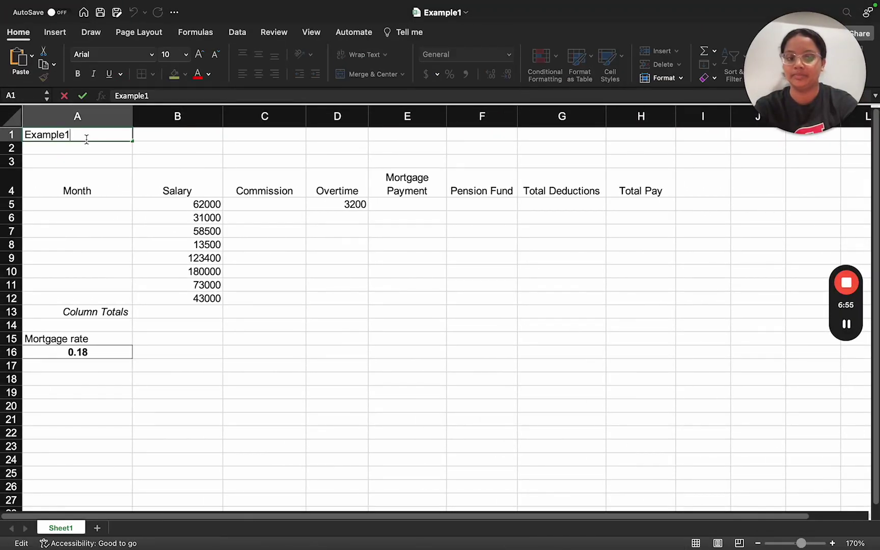
pyautogui.write('-Pa')
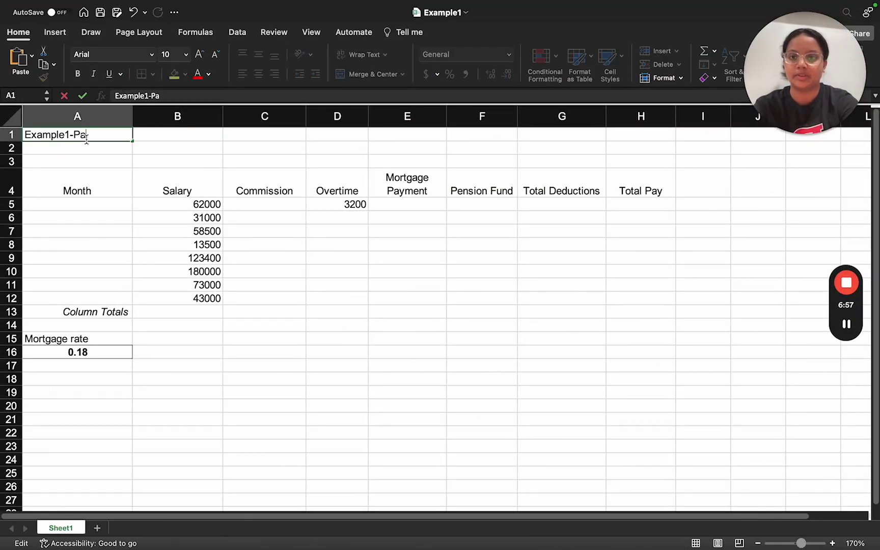
pyautogui.write('yrolll Statement')
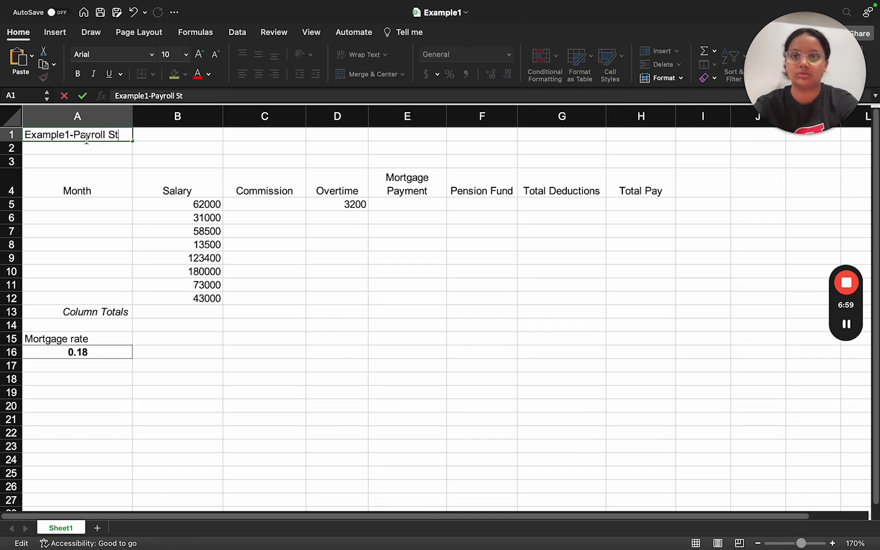
pyautogui.click(120, 232)
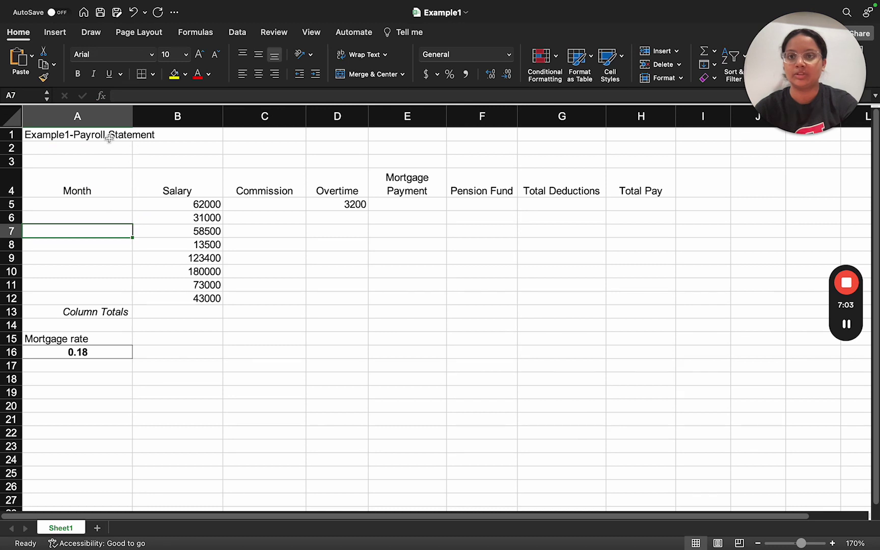
# Widen column A so the full title fits, undoing the extra narrowing of the column.
pyautogui.moveTo(132, 116); pyautogui.dragTo(168, 117)
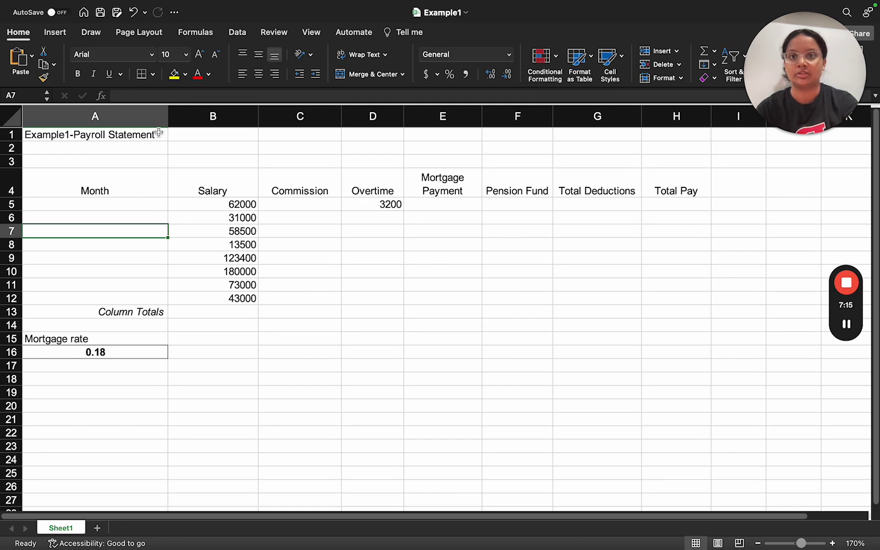
pyautogui.moveTo(168, 116); pyautogui.dragTo(161, 120)
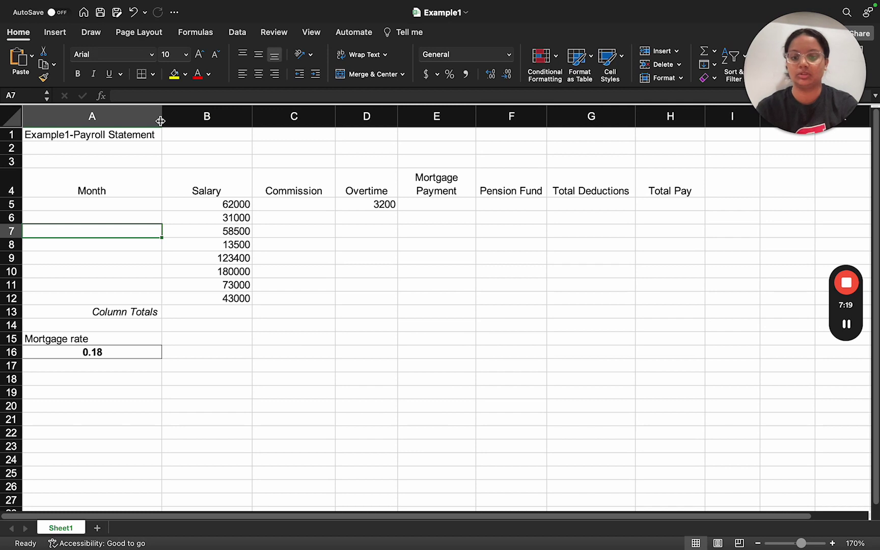
pyautogui.press('super+z')
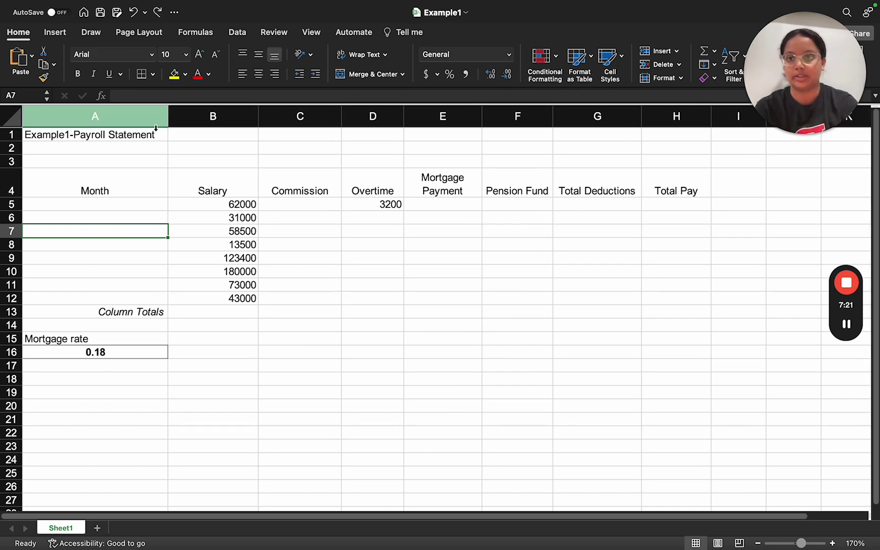
# Check the task slide and enter the formula =TODAY() in cell A2.
pyautogui.hotkey('ctrl', 'Right')
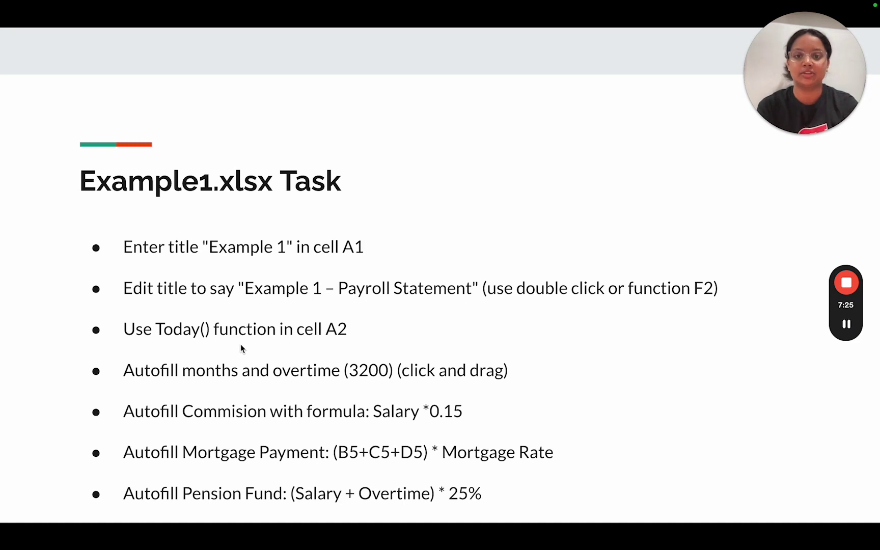
pyautogui.hotkey('ctrl', 'Left')
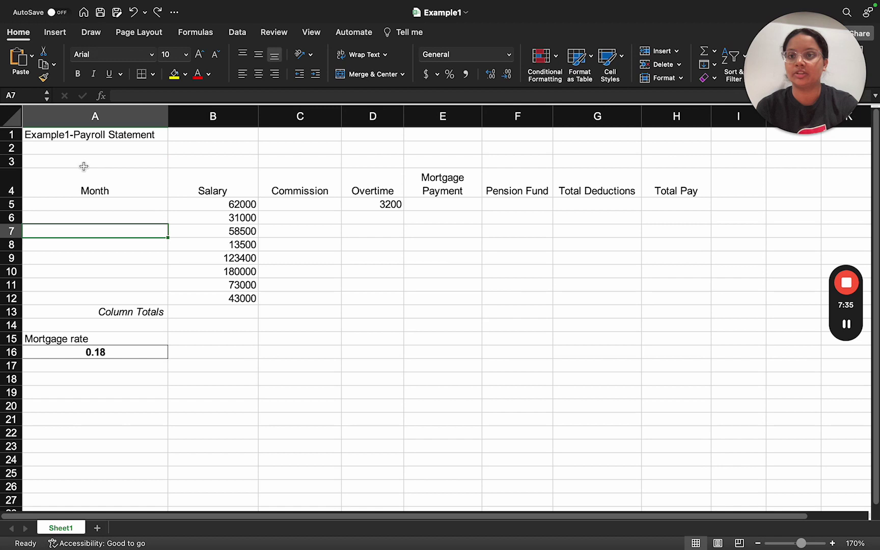
pyautogui.click(68, 147)
pyautogui.doubleClick(68, 148)
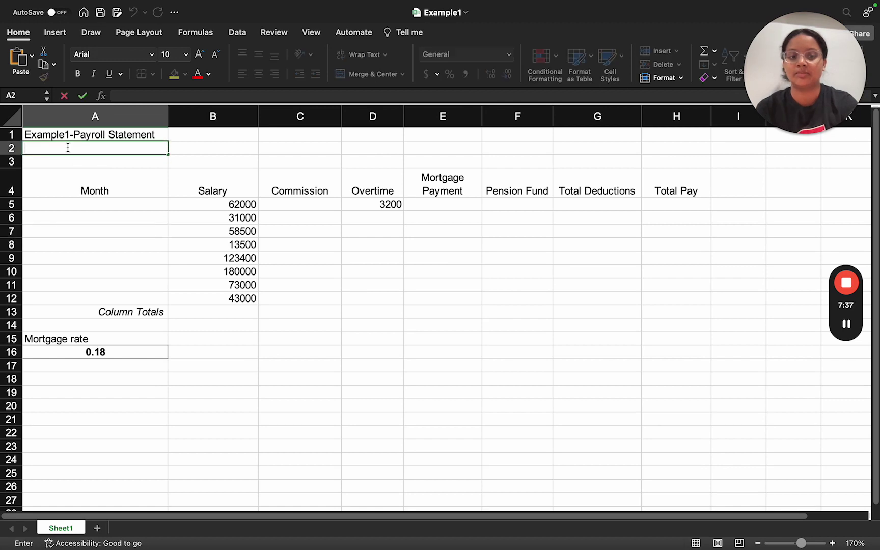
pyautogui.write('=')
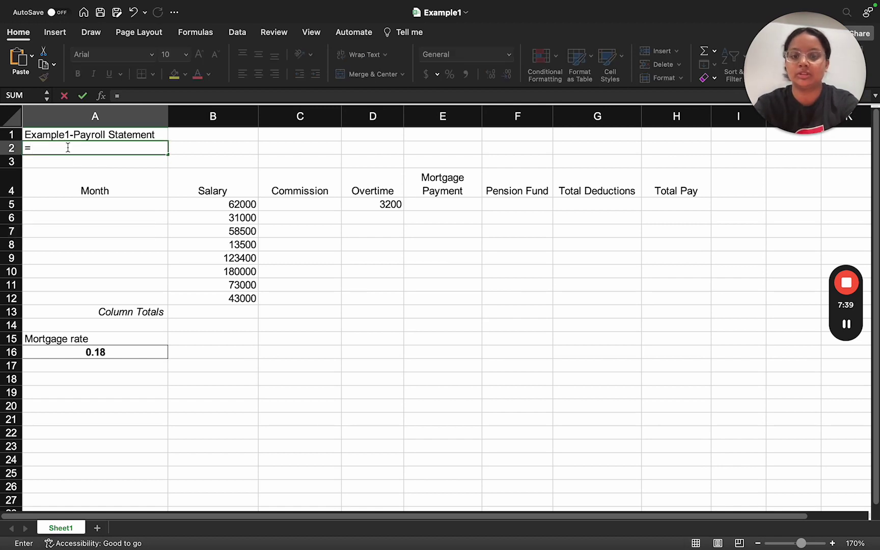
pyautogui.write('TODAY()')
pyautogui.press('Return')
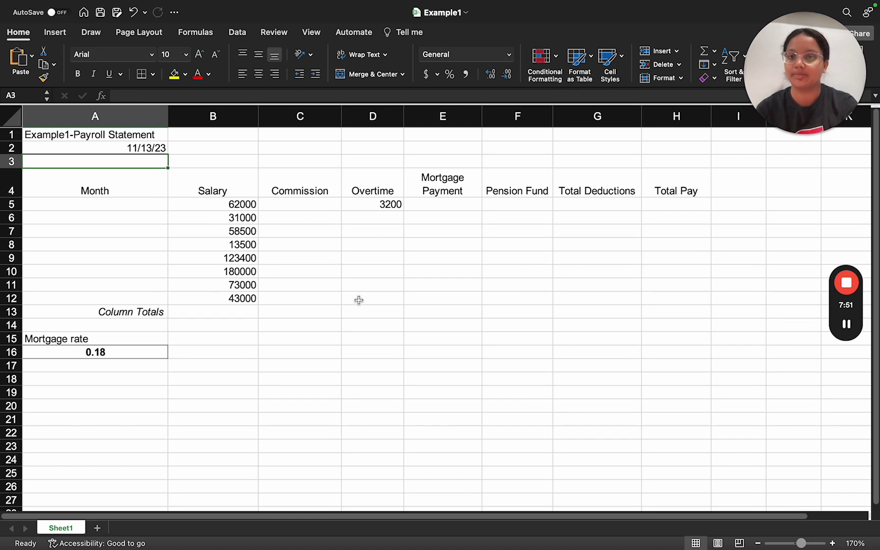
pyautogui.click(332, 317)
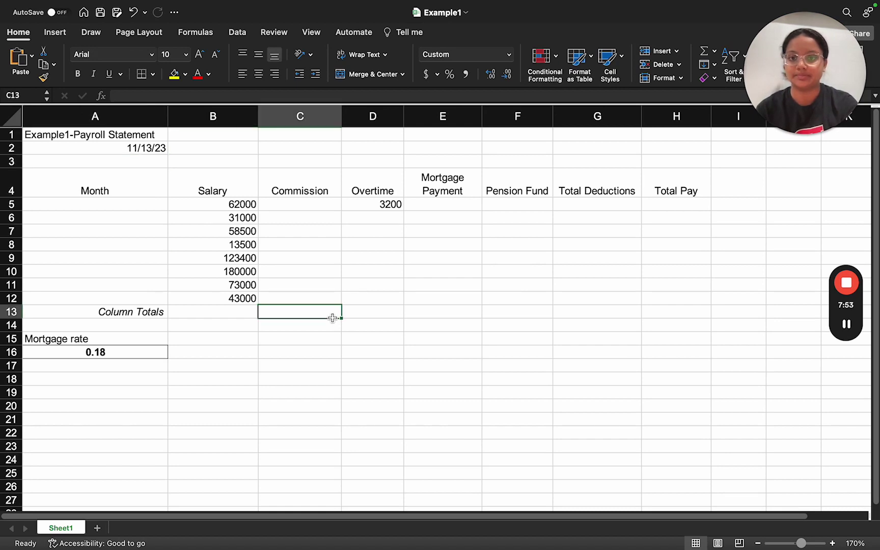
# Check the task slide, enter "January" in cell A5 and autofill the months through August in A12.
pyautogui.hotkey('ctrl', 'Right')
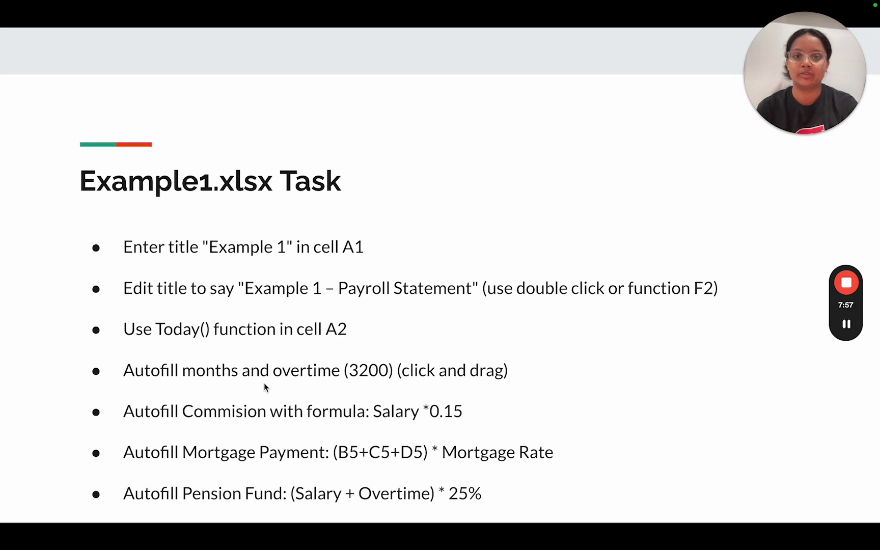
pyautogui.hotkey('ctrl', 'Left')
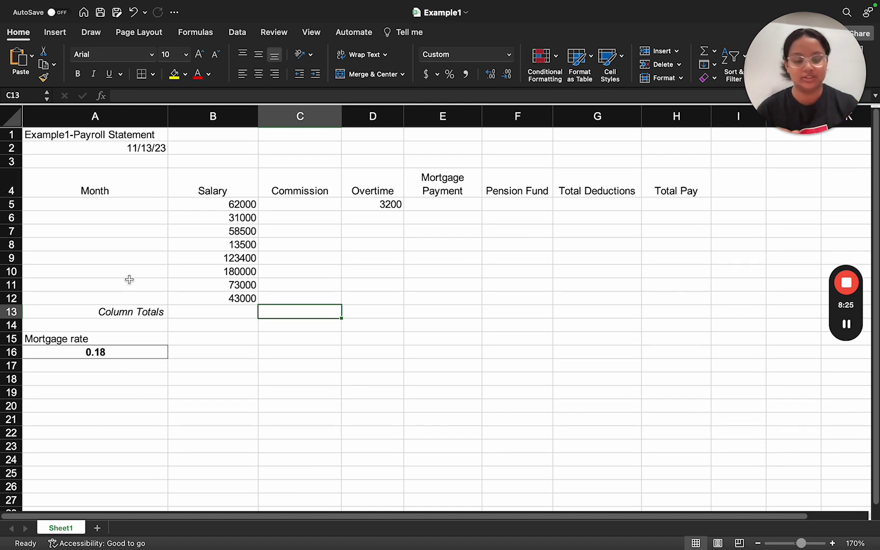
pyautogui.click(97, 208)
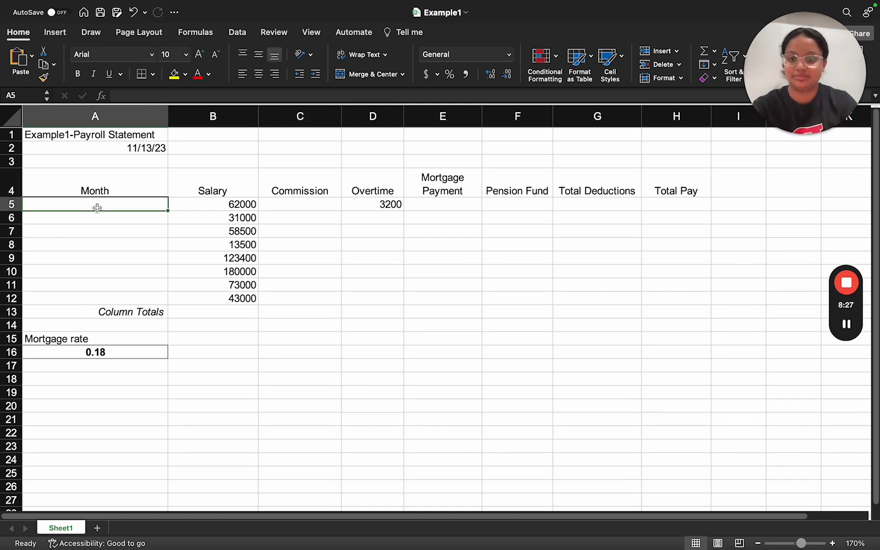
pyautogui.write('Janu')
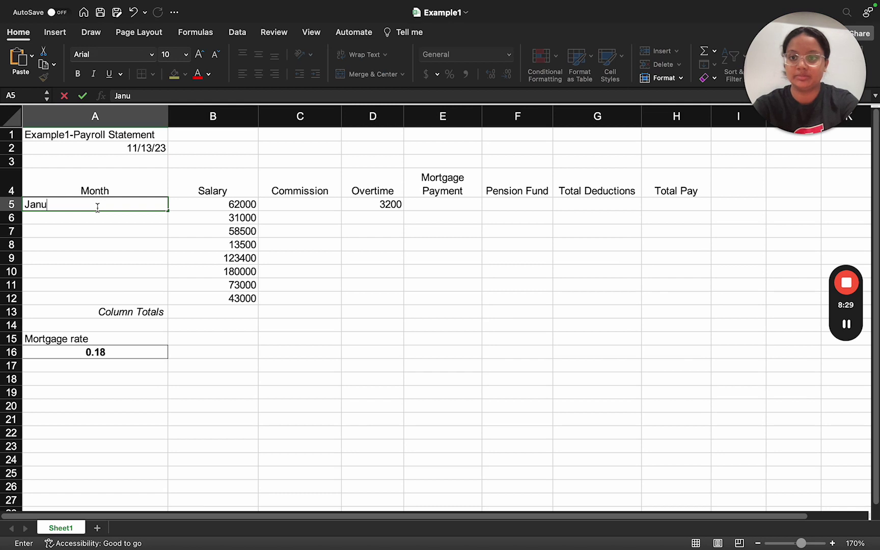
pyautogui.write('ary')
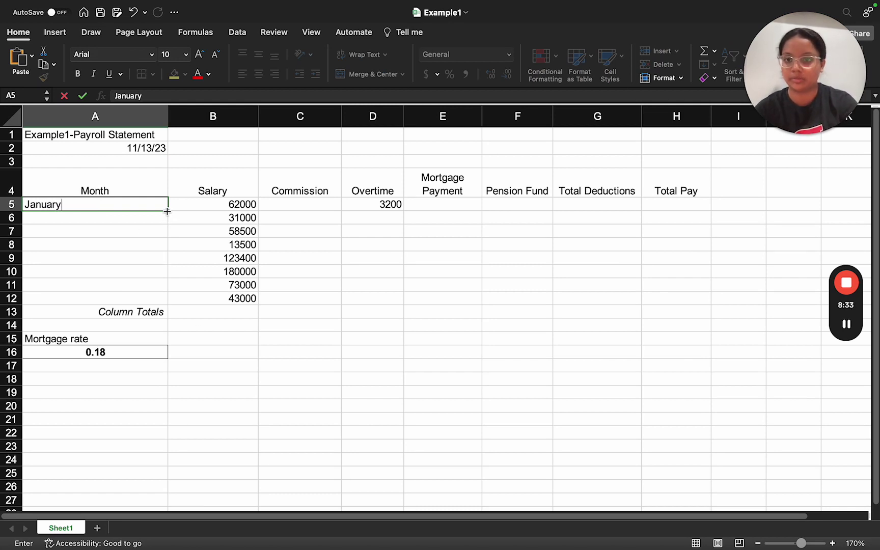
pyautogui.moveTo(167, 211); pyautogui.dragTo(165, 308)
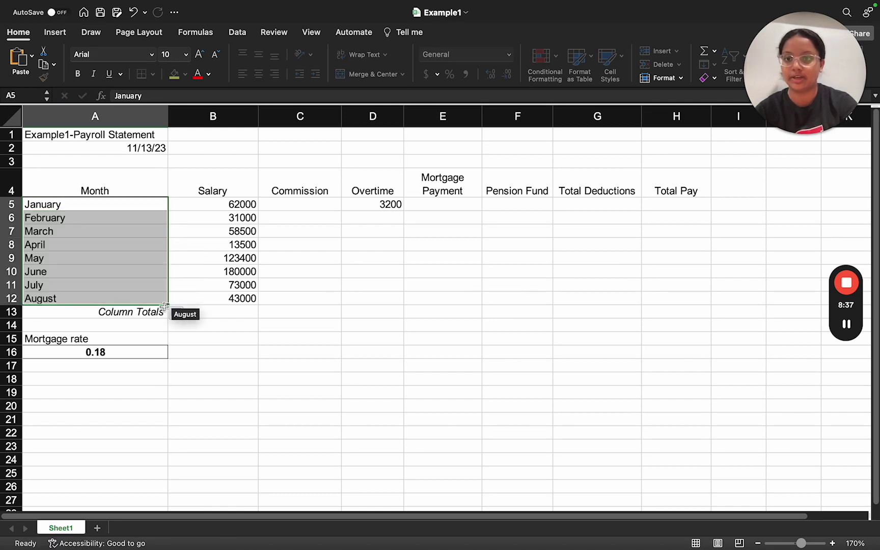
pyautogui.click(307, 366)
# Autofill the 3200 overtime value from D5 down to D12.
pyautogui.scroll(1, 306, 366)
pyautogui.scroll(2, 306, 367)
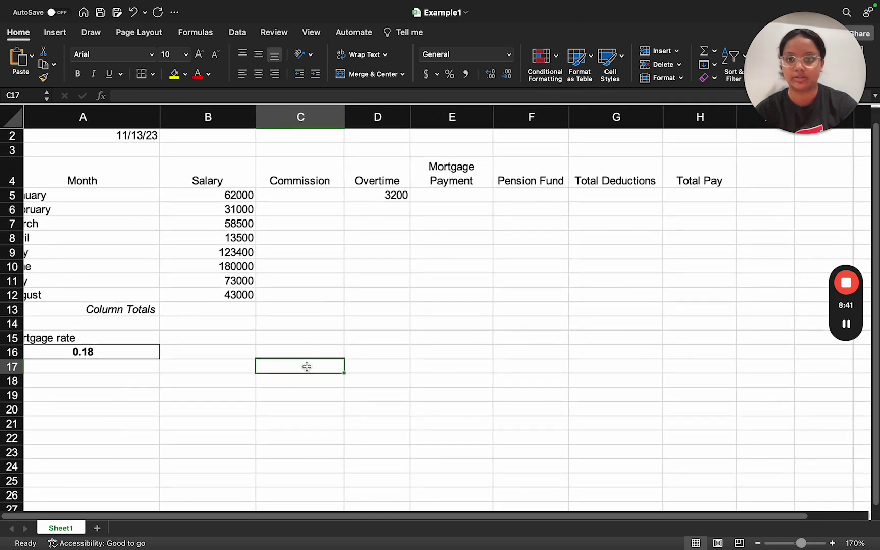
pyautogui.scroll(2, 307, 371)
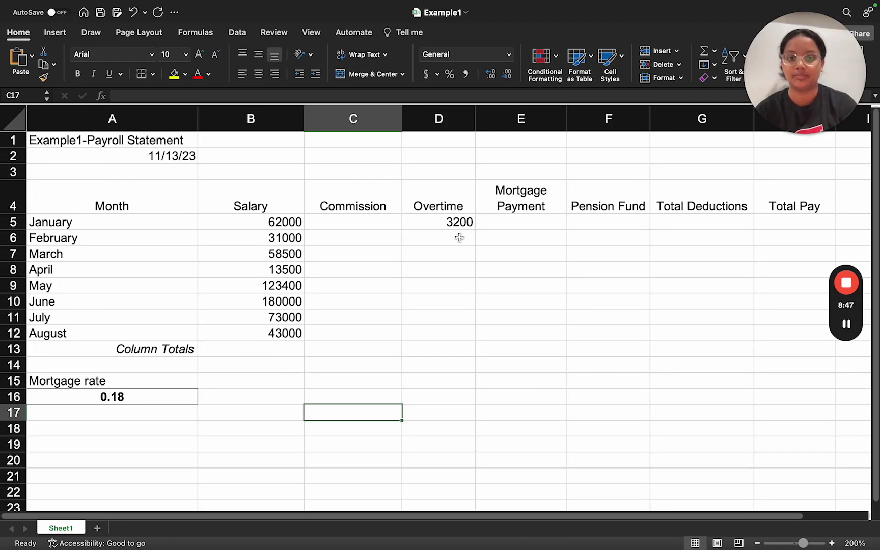
pyautogui.click(434, 223)
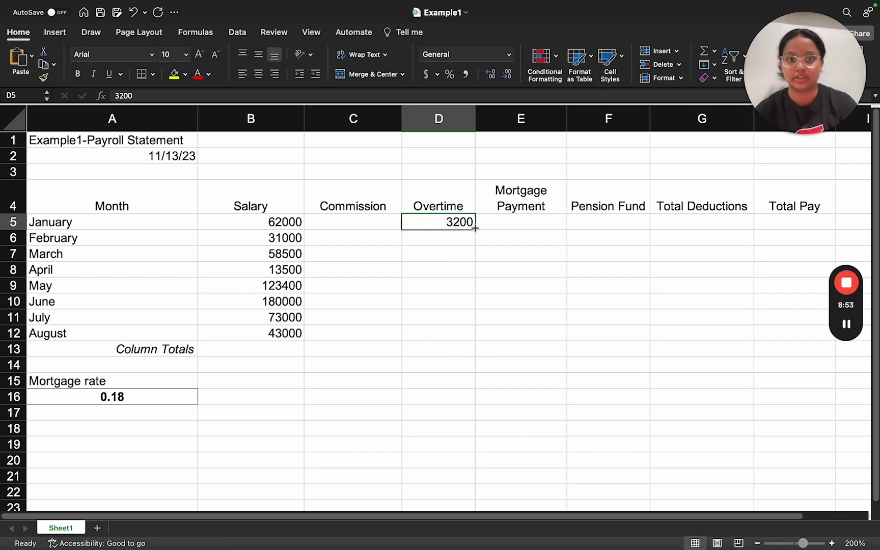
pyautogui.moveTo(475, 228); pyautogui.dragTo(466, 344)
pyautogui.click(415, 374)
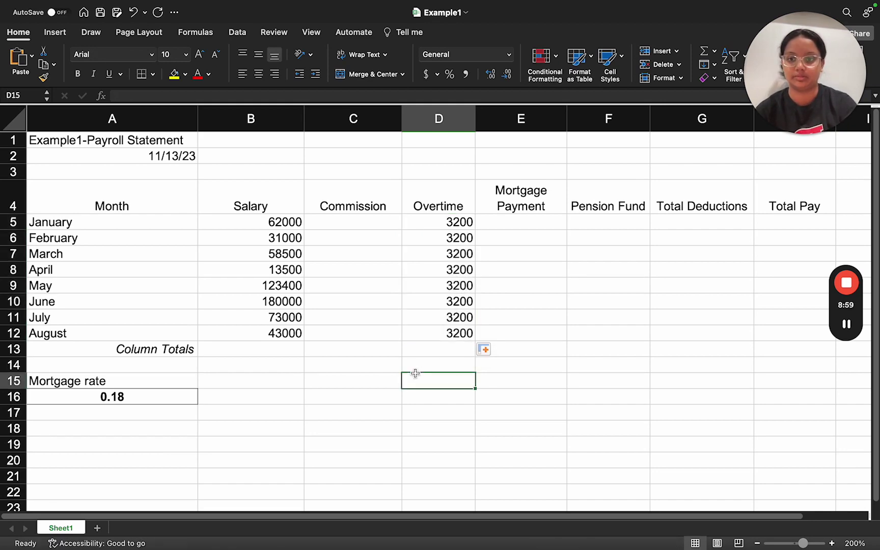
# Check the task slide and enter the commission formula =B5*0.15 in cell C5.
pyautogui.hotkey('ctrl', 'Right')
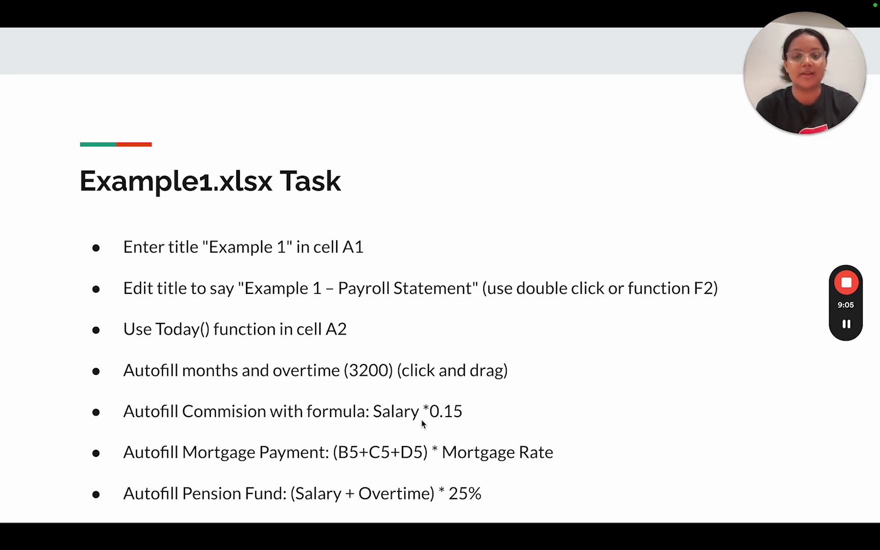
pyautogui.hotkey('ctrl', 'Left')
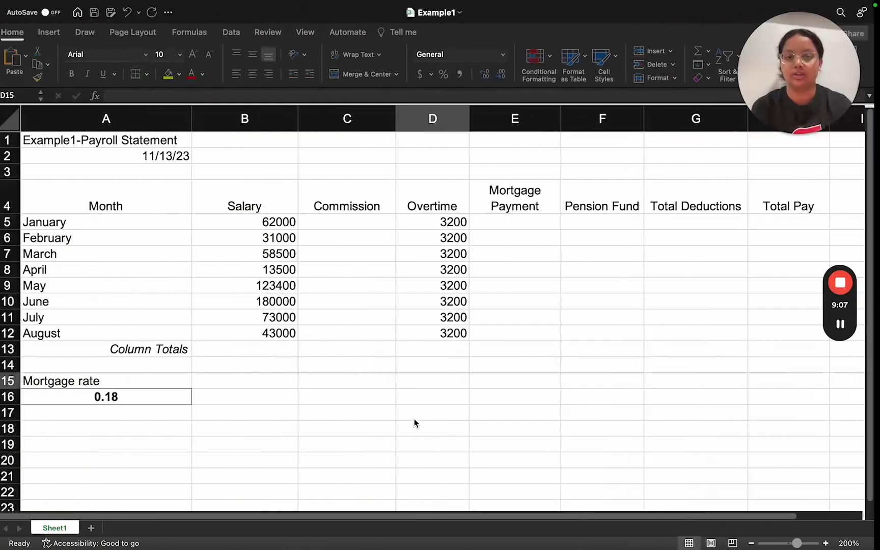
pyautogui.click(335, 222)
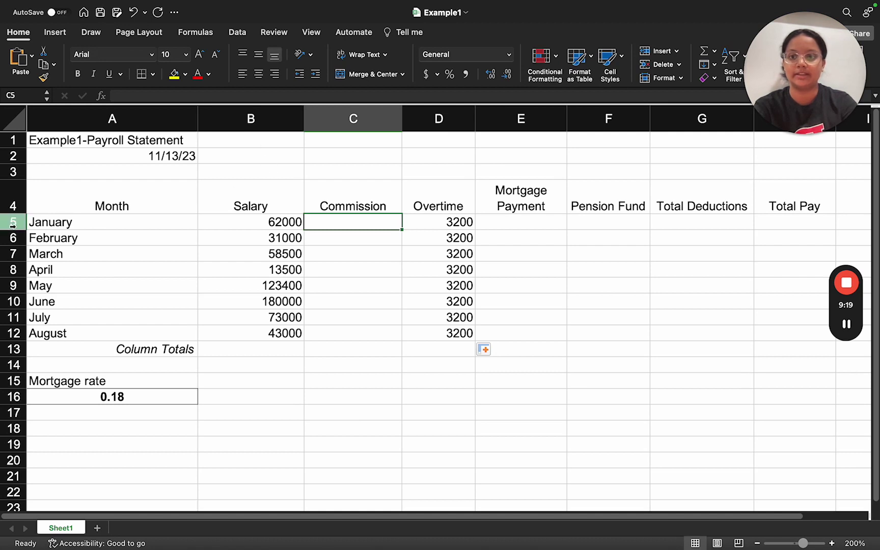
pyautogui.click(243, 222)
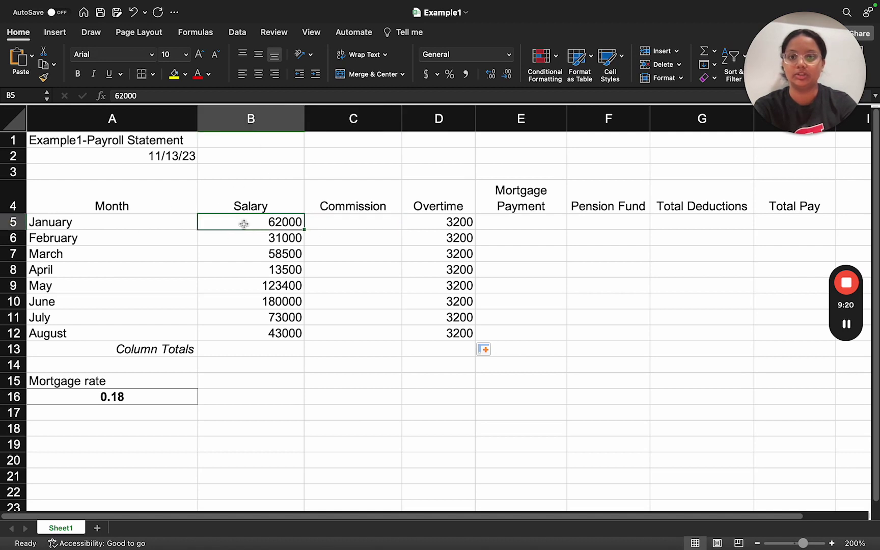
pyautogui.click(328, 224)
pyautogui.write('=')
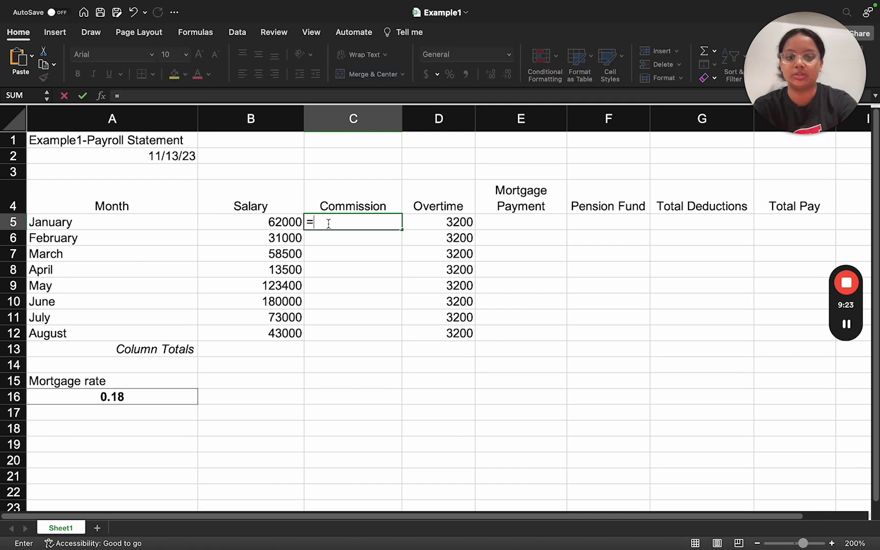
pyautogui.write('B5')
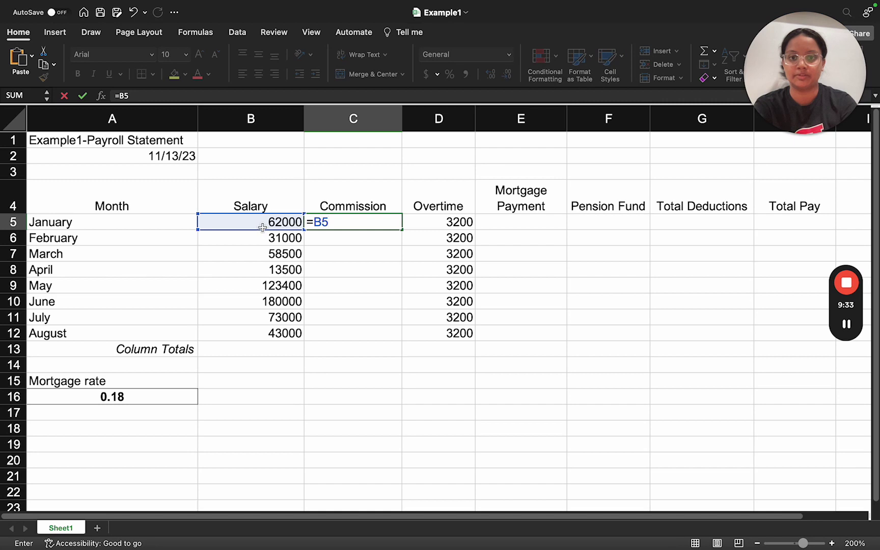
pyautogui.write('0.15')
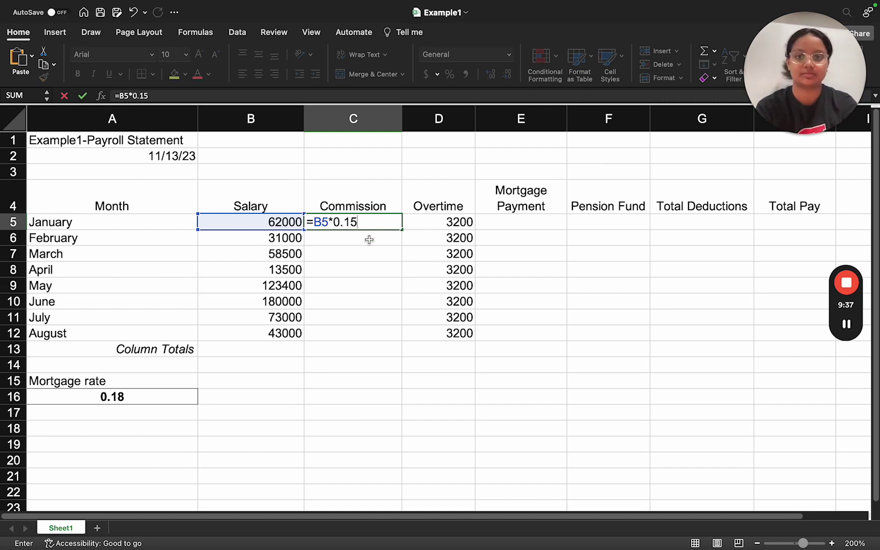
pyautogui.press('Return')
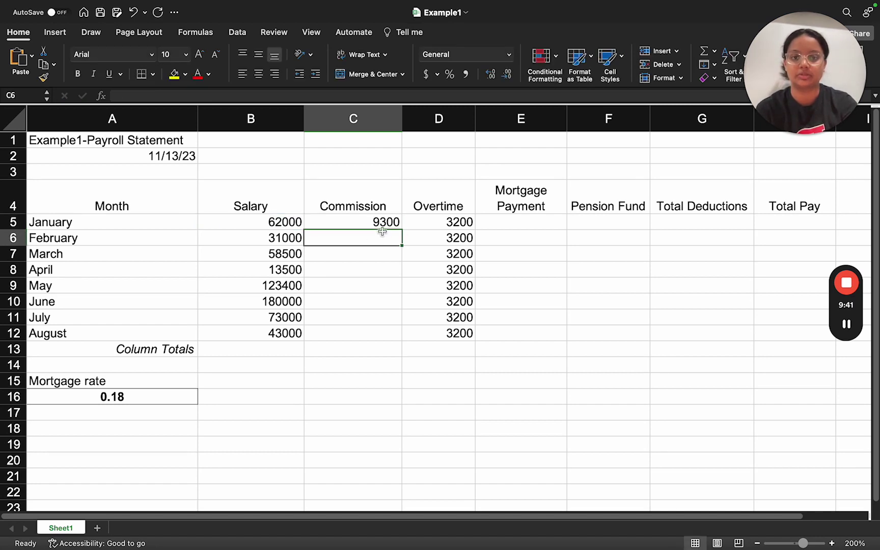
# Autofill the commission formula from C5 down to C12.
pyautogui.click(374, 222)
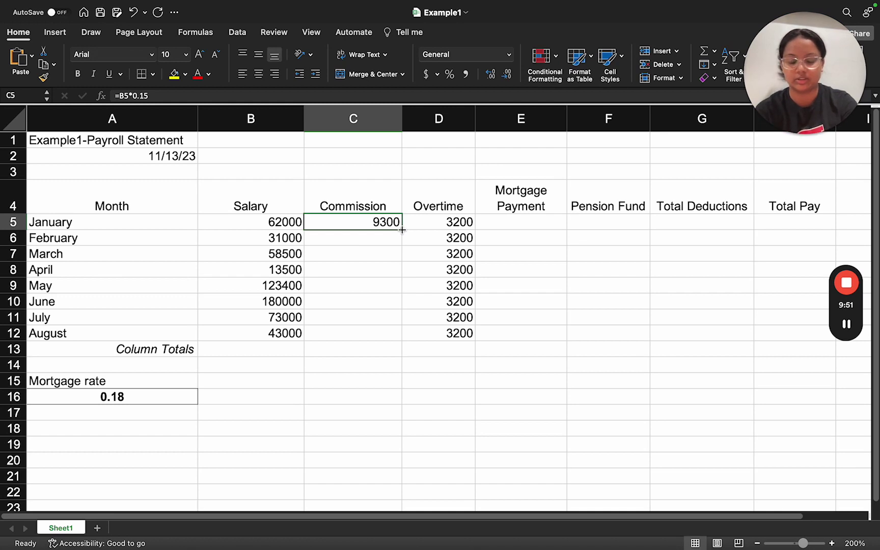
pyautogui.moveTo(403, 230); pyautogui.dragTo(394, 343)
pyautogui.click(368, 369)
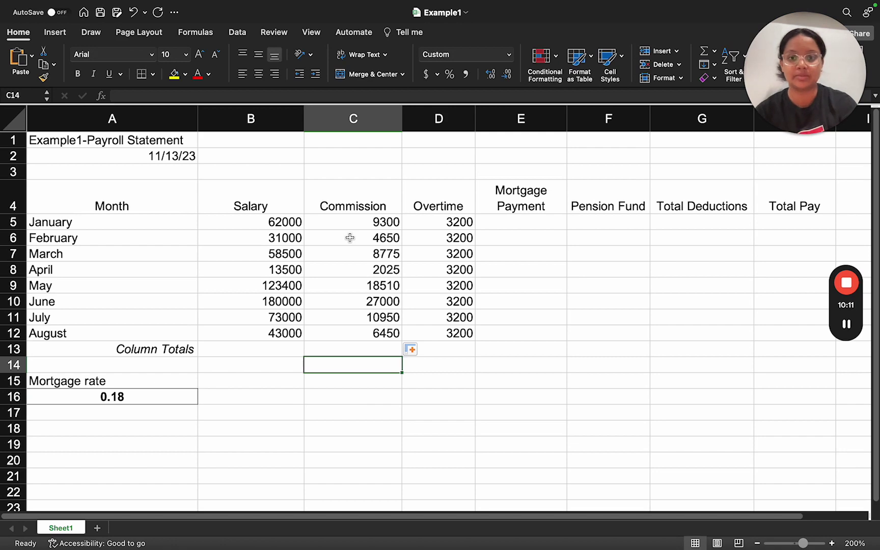
# Check the mortgage payment task on the slide and locate its source cells B5, C5, D5 and the mortgage rate in A16.
pyautogui.hotkey('ctrl', 'Right')
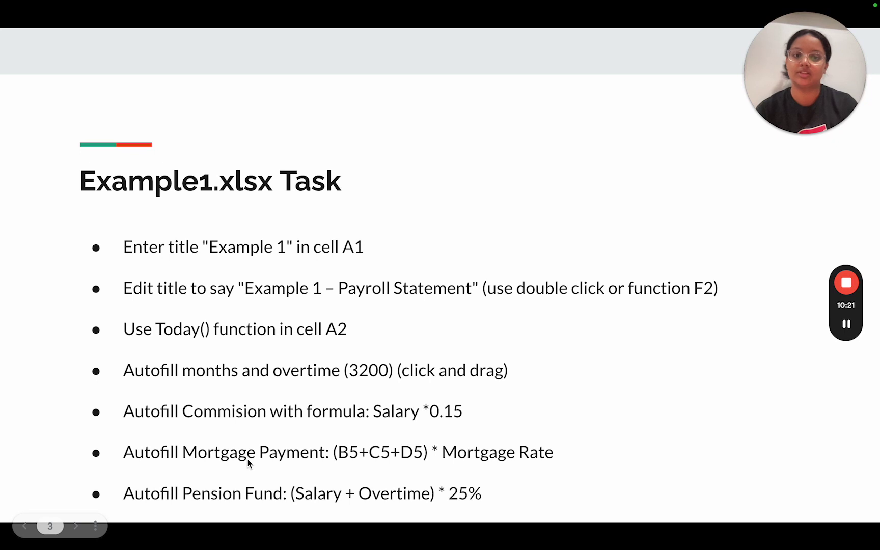
pyautogui.hotkey('ctrl', 'Left')
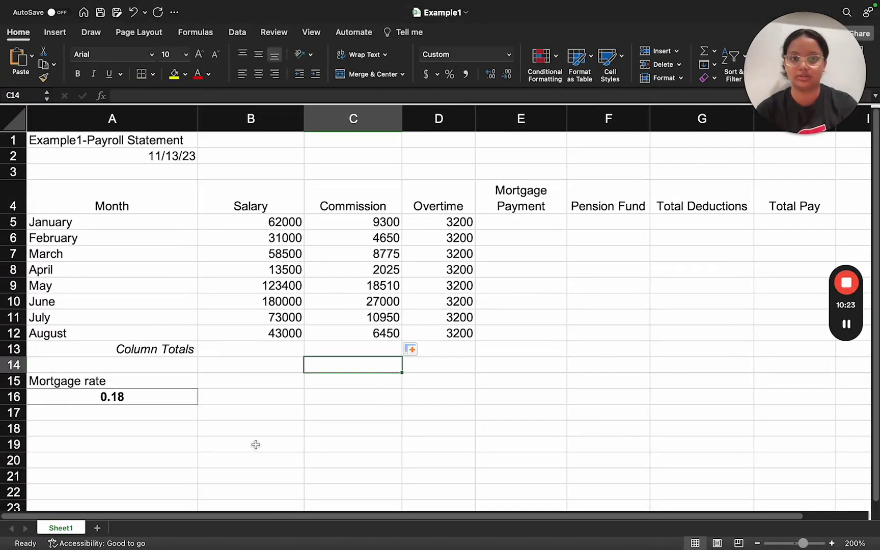
pyautogui.click(285, 226)
pyautogui.click(357, 226)
pyautogui.click(435, 224)
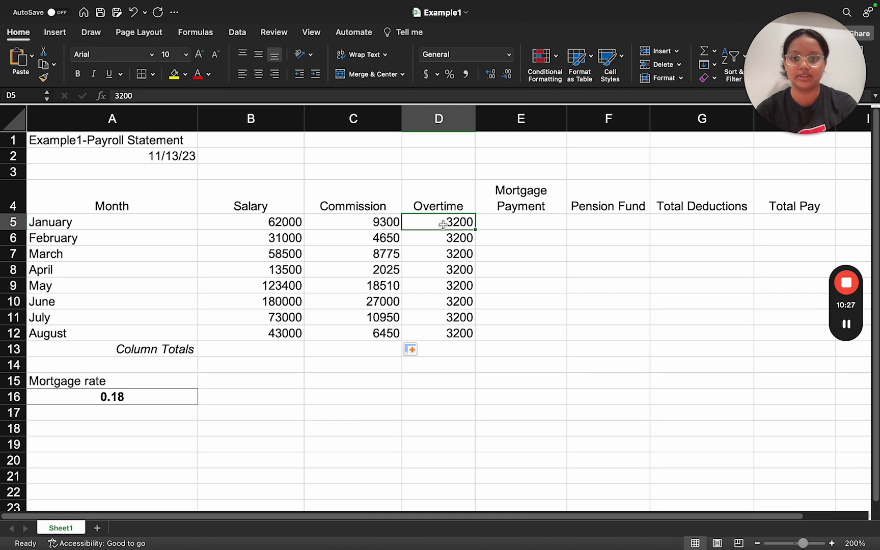
pyautogui.click(92, 400)
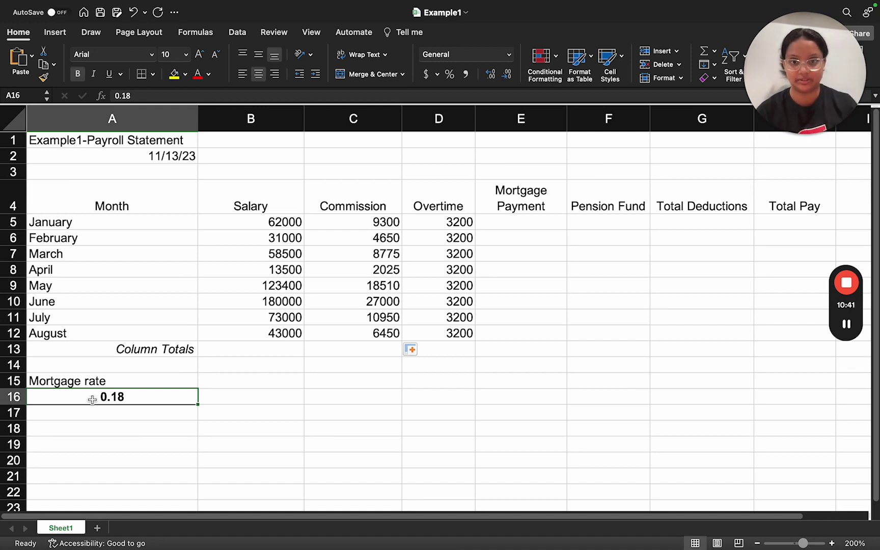
pyautogui.click(332, 225)
pyautogui.doubleClick(332, 224)
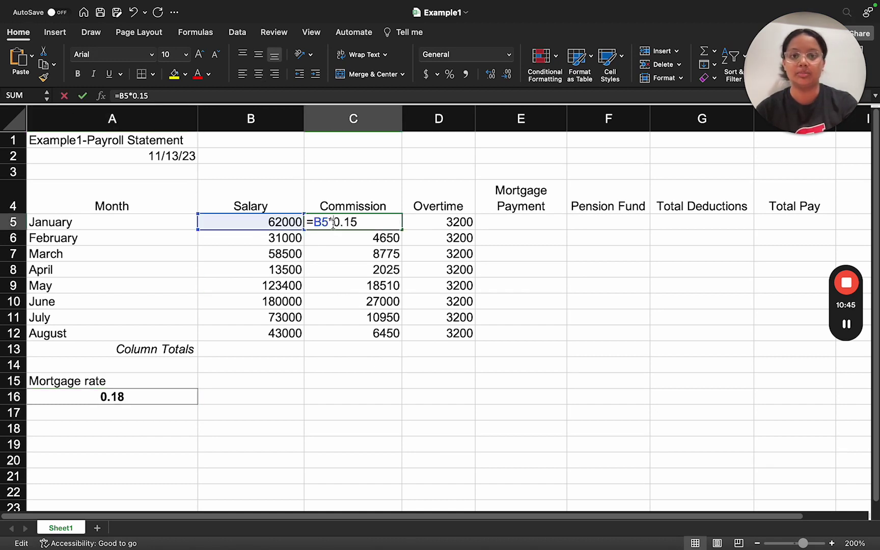
pyautogui.click(335, 240)
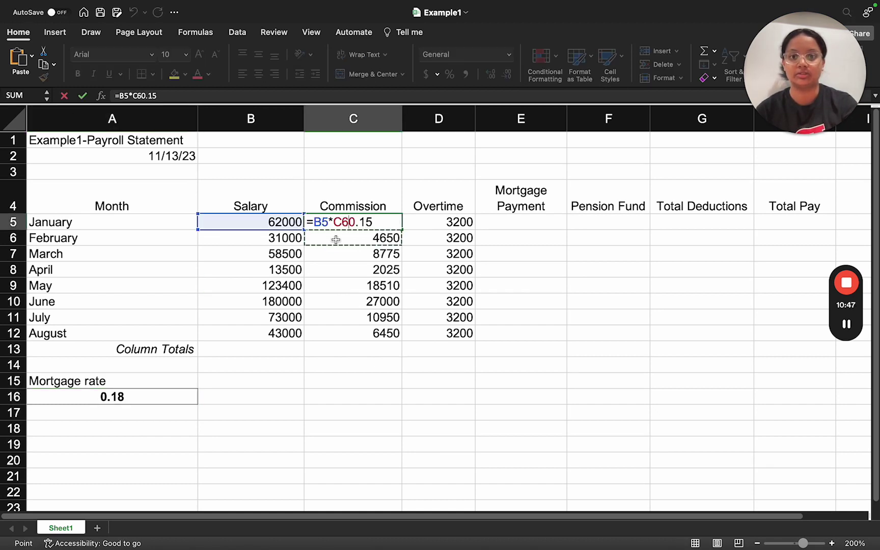
pyautogui.click(323, 277)
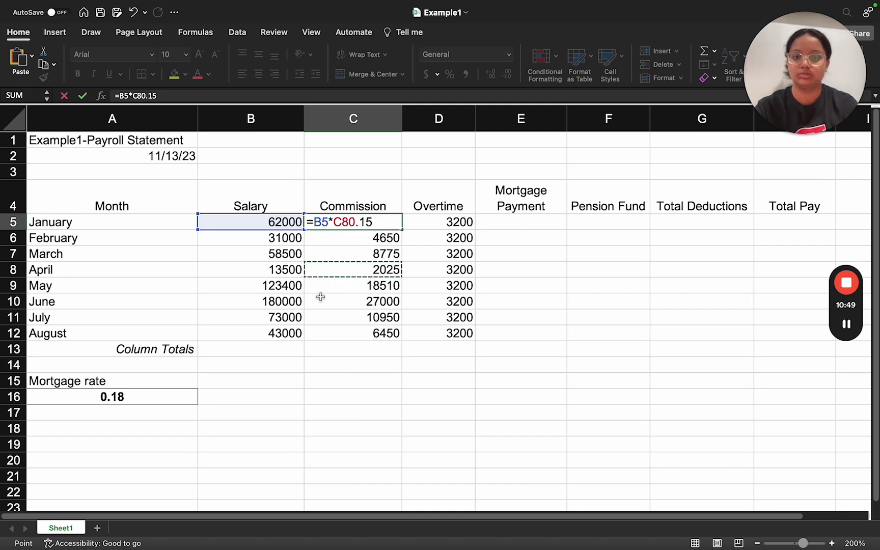
pyautogui.press('super+z')
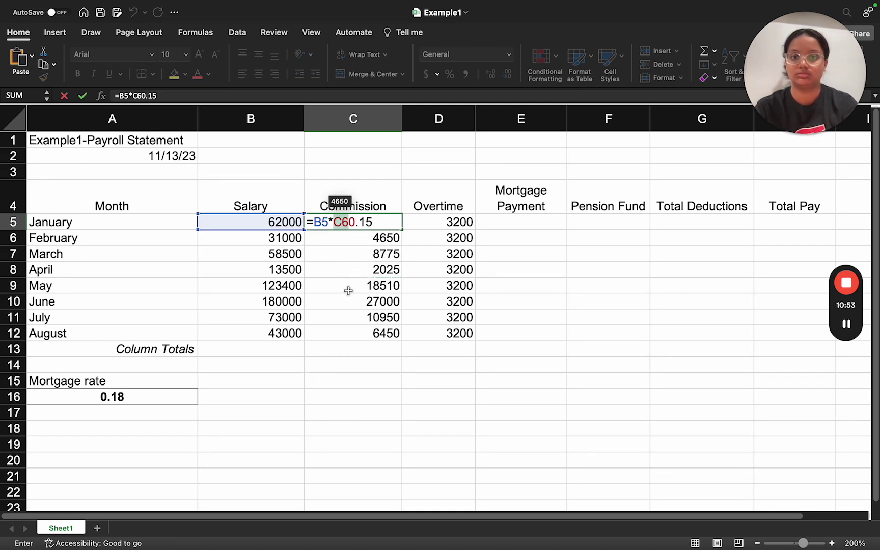
pyautogui.click(336, 348)
pyautogui.click(356, 221)
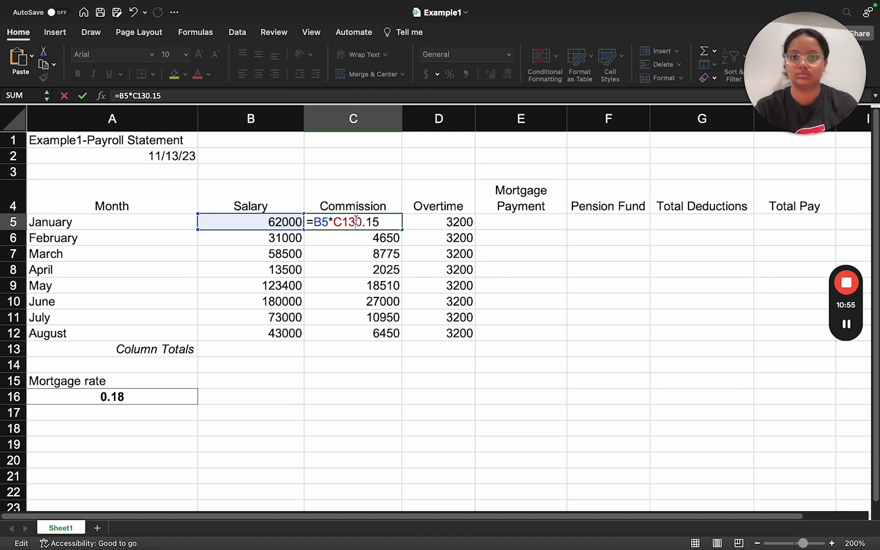
pyautogui.click(64, 95)
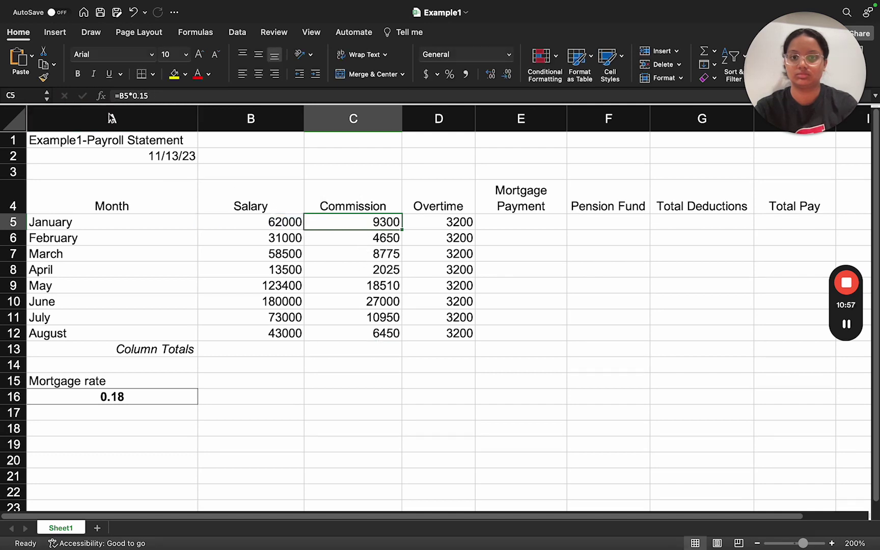
# Examine the autofilled commission formula in cell C6 and its salary reference without changing it.
pyautogui.click(318, 416)
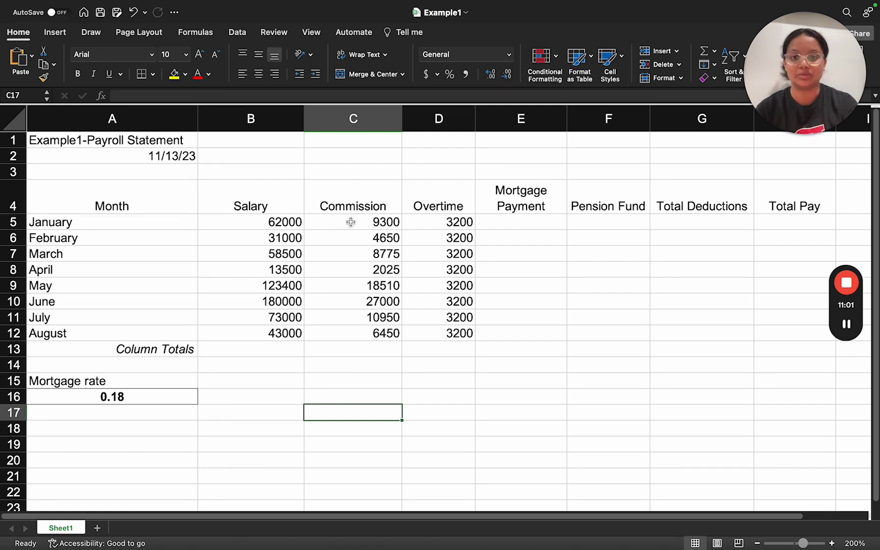
pyautogui.click(339, 241)
pyautogui.doubleClick(337, 240)
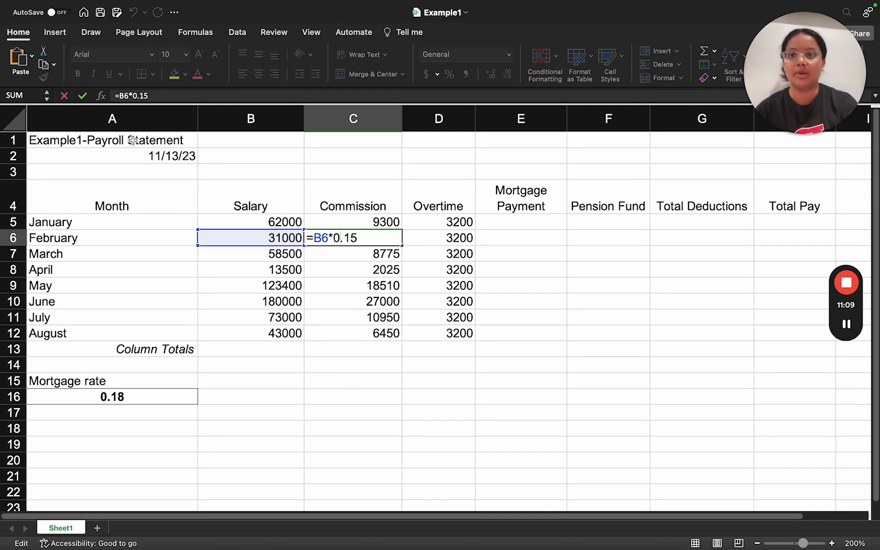
pyautogui.click(63, 96)
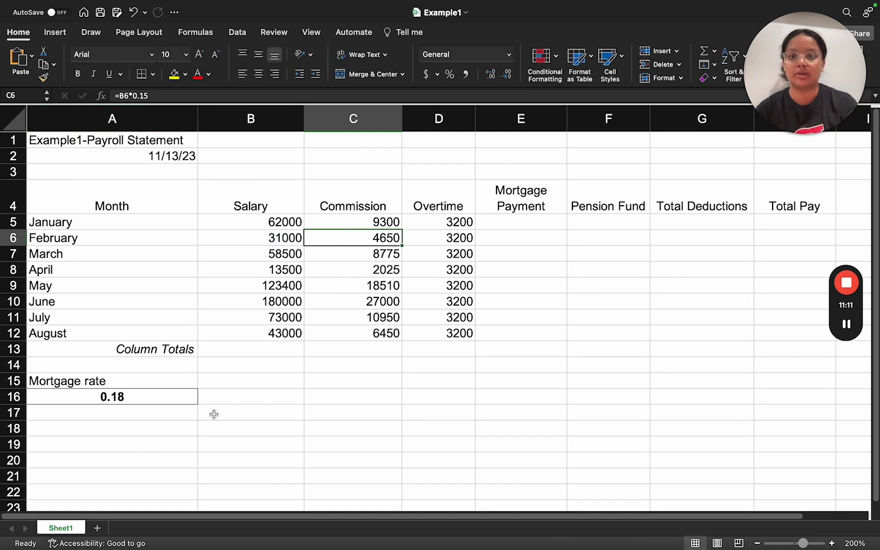
# Enter the mortgage payment formula =(B5+C5+D5)*$A$16 in cell E5, with an absolute reference to the mortgage rate.
pyautogui.click(503, 221)
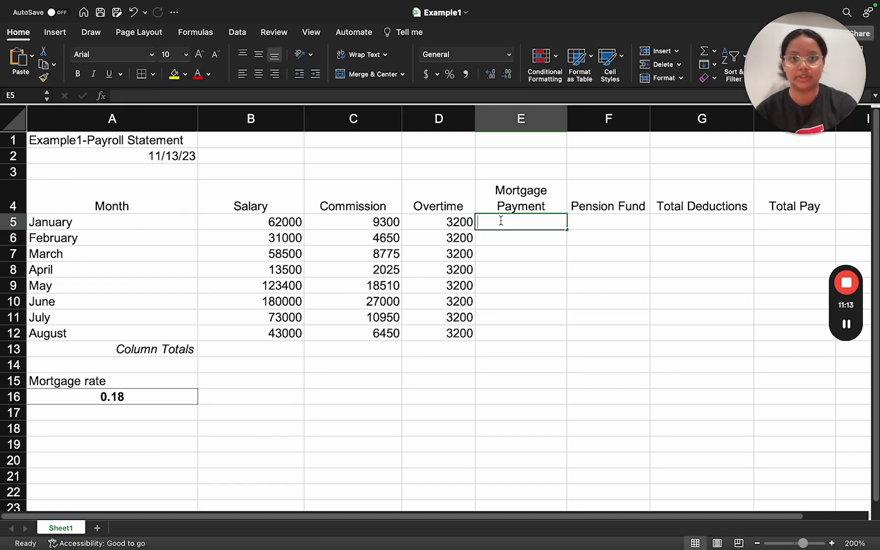
pyautogui.write('=(B5')
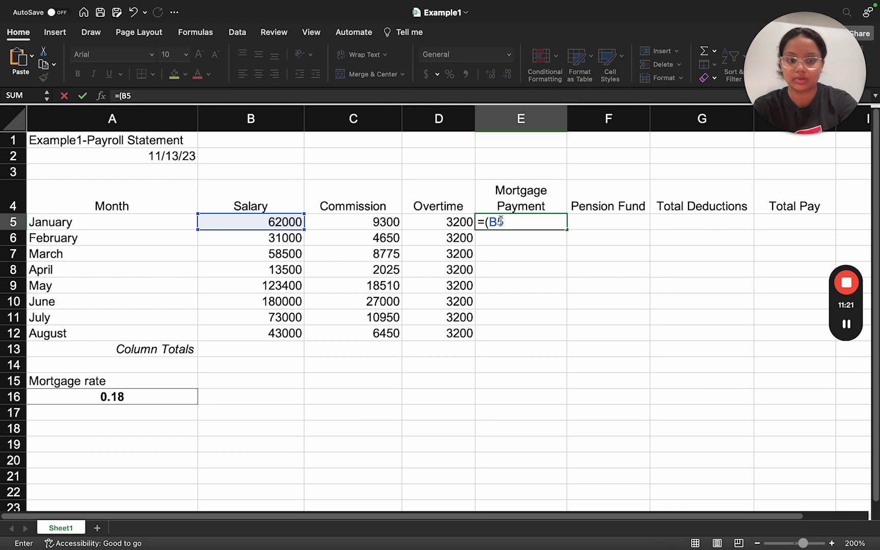
pyautogui.write('+C5')
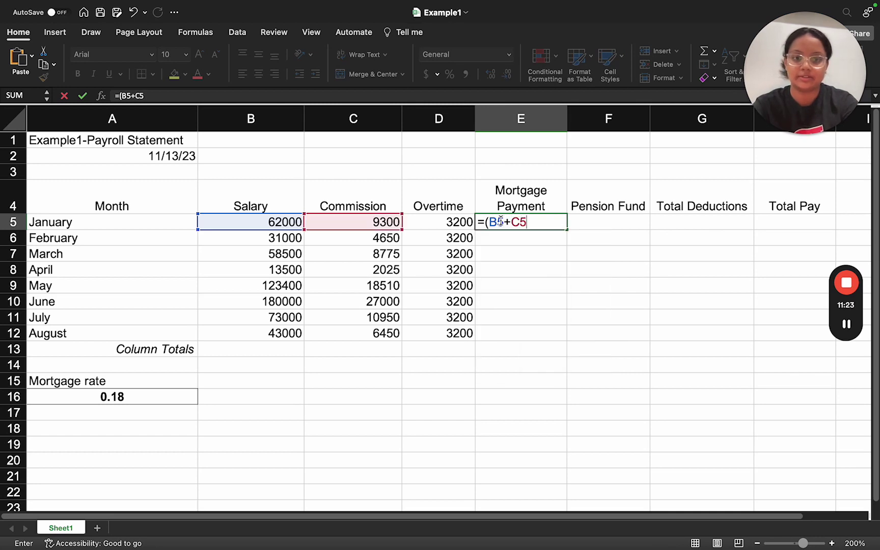
pyautogui.write('+D5')
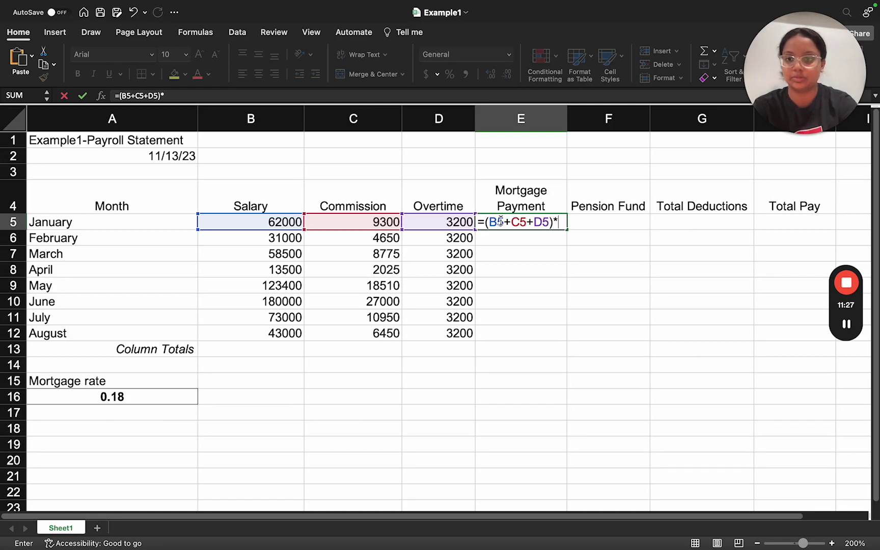
pyautogui.write(')*')
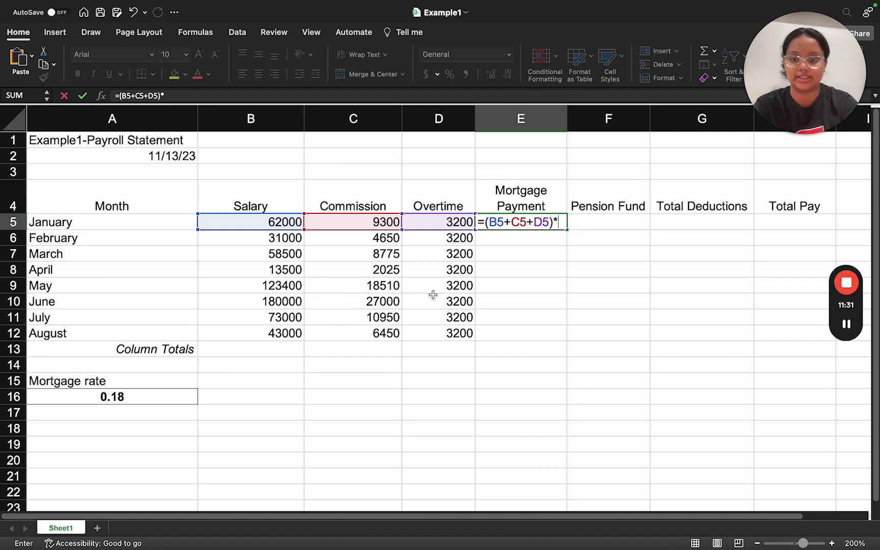
pyautogui.write('$')
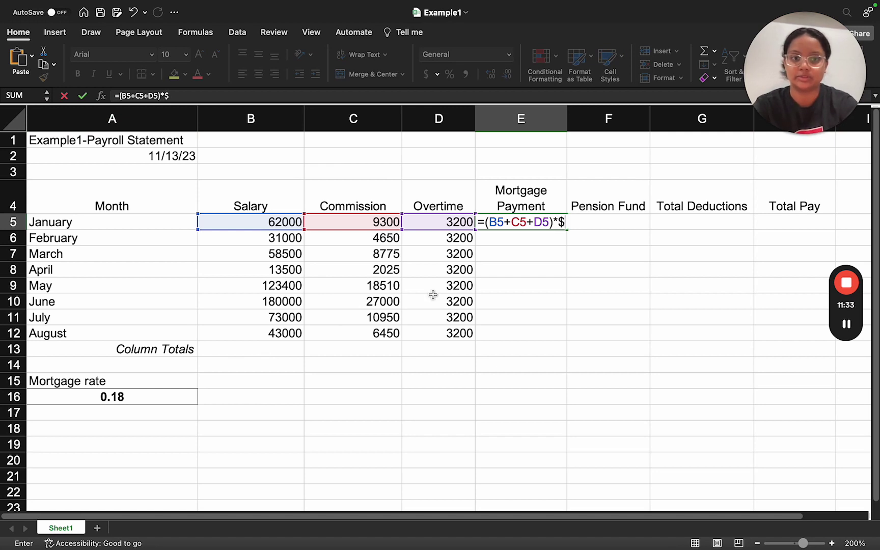
pyautogui.write('A$')
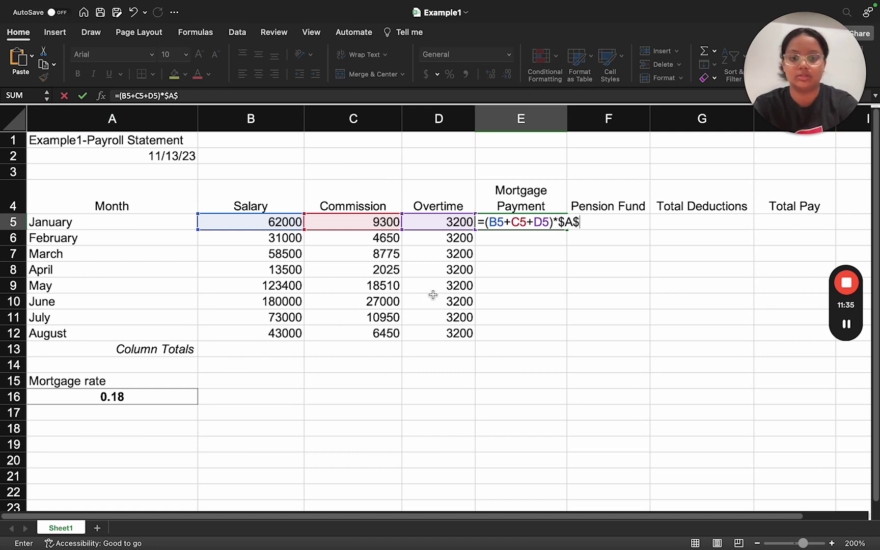
pyautogui.write('16')
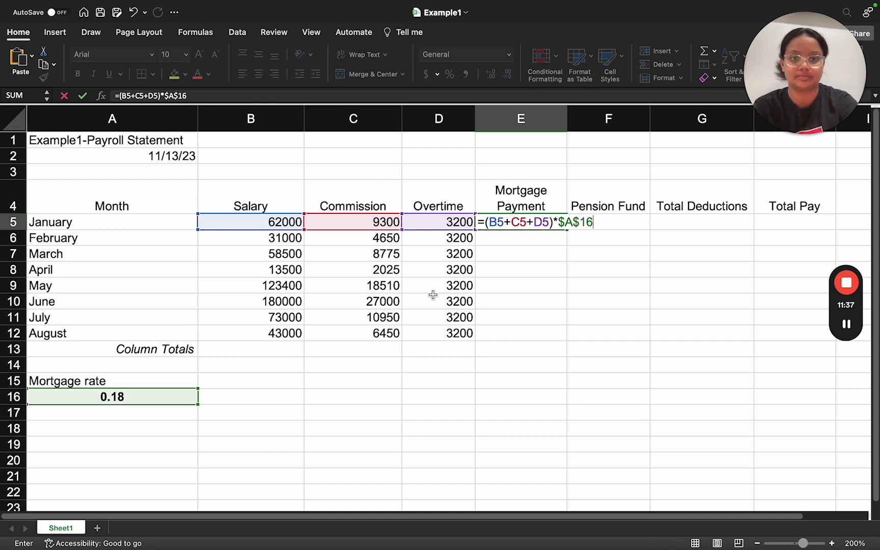
pyautogui.press('Return')
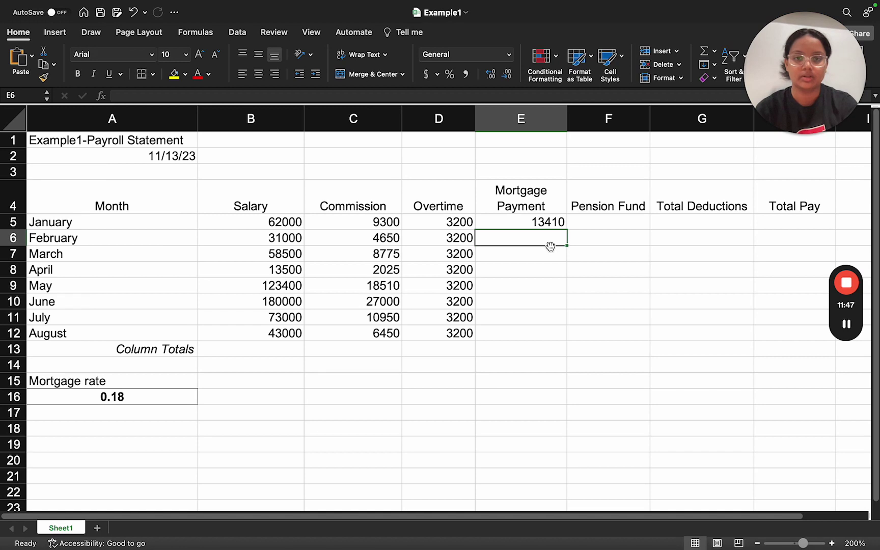
# Autofill the mortgage payment formula from E5 down to E12 and go back to E5 to review it.
pyautogui.click(559, 227)
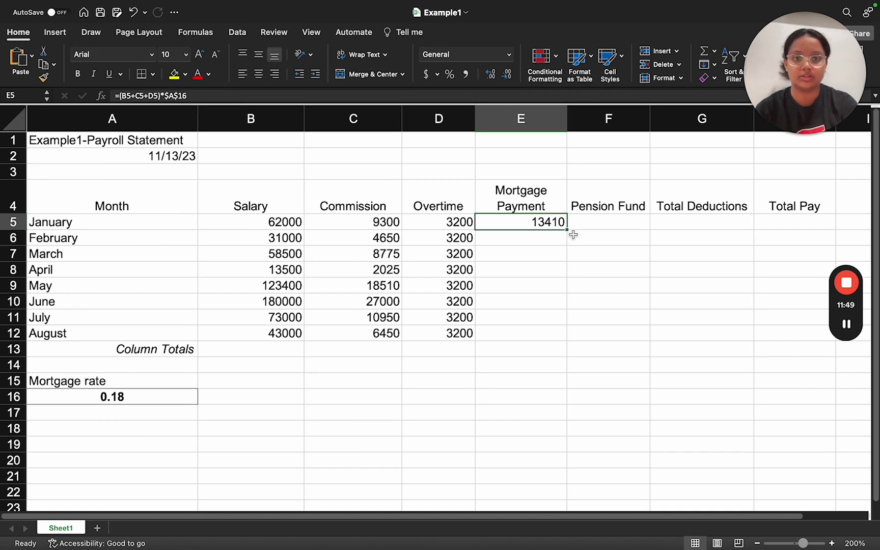
pyautogui.moveTo(567, 230); pyautogui.dragTo(556, 339)
pyautogui.click(512, 365)
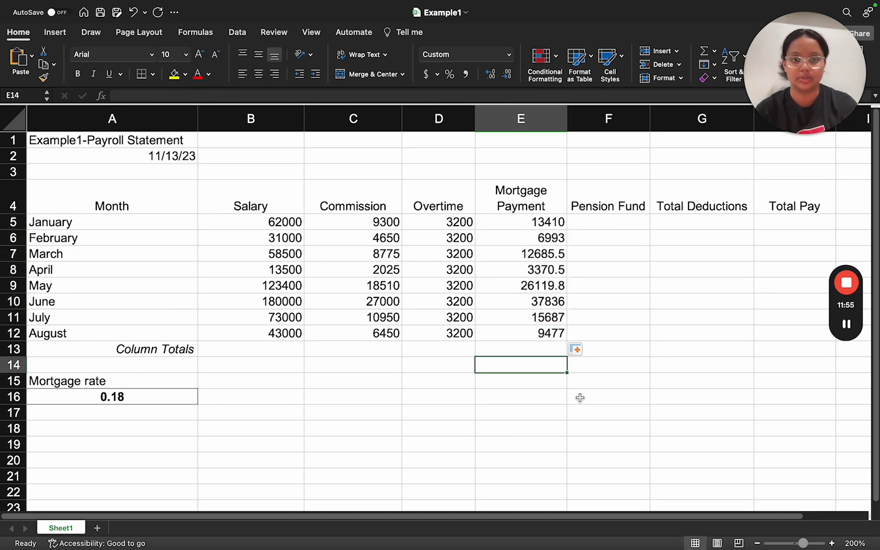
pyautogui.click(521, 222)
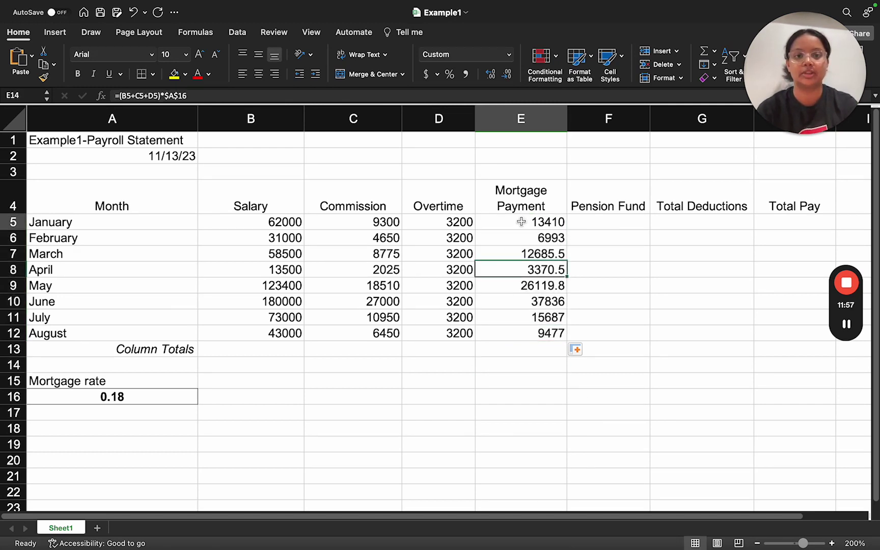
# Review the mortgage payment formula in cell E5 without changing it, and check the pension fund task on the slide.
pyautogui.doubleClick(521, 221)
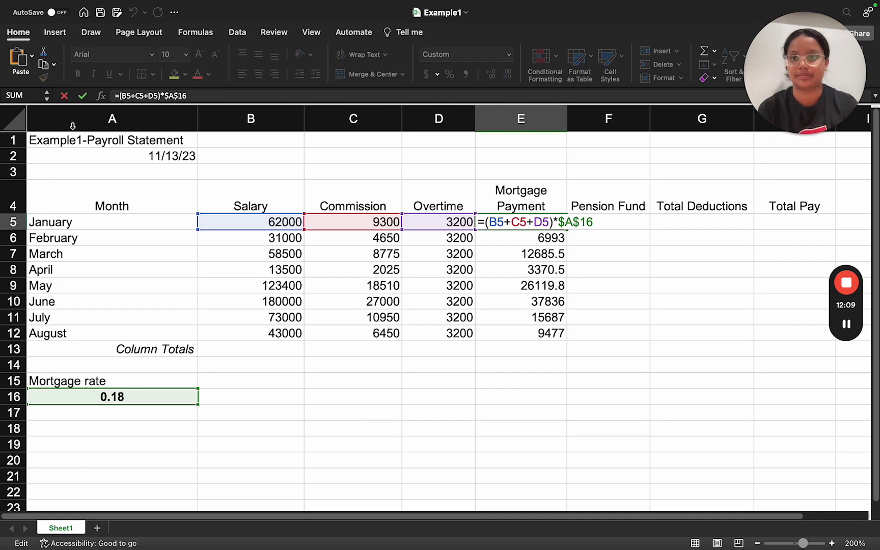
pyautogui.click(65, 96)
pyautogui.click(487, 401)
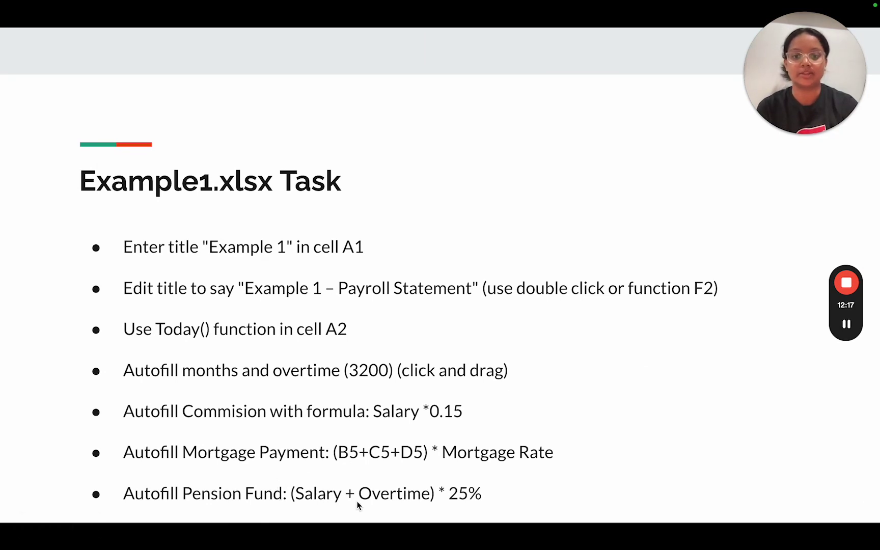
pyautogui.hotkey('ctrl', 'Left')
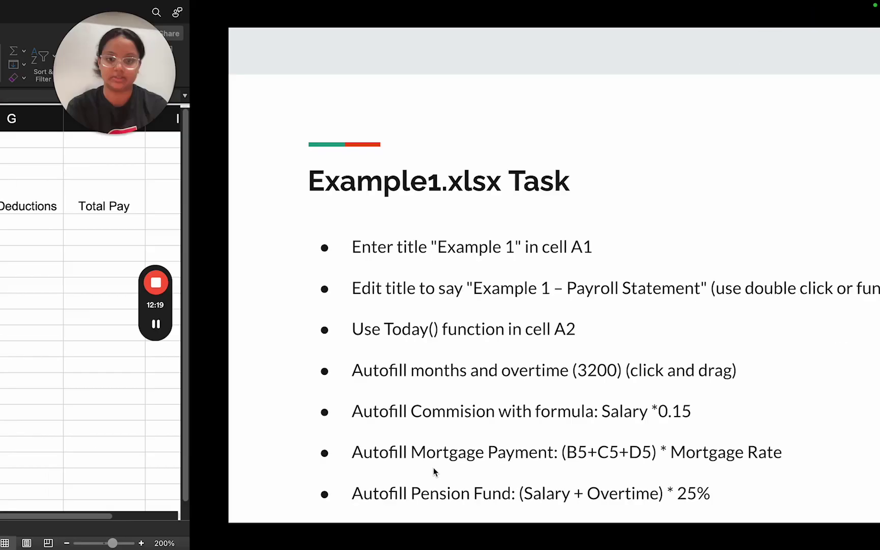
# Enter the January pension fund formula =(B5+D5)*0.25 in cell F5, checking it against the task slide.
pyautogui.doubleClick(595, 222)
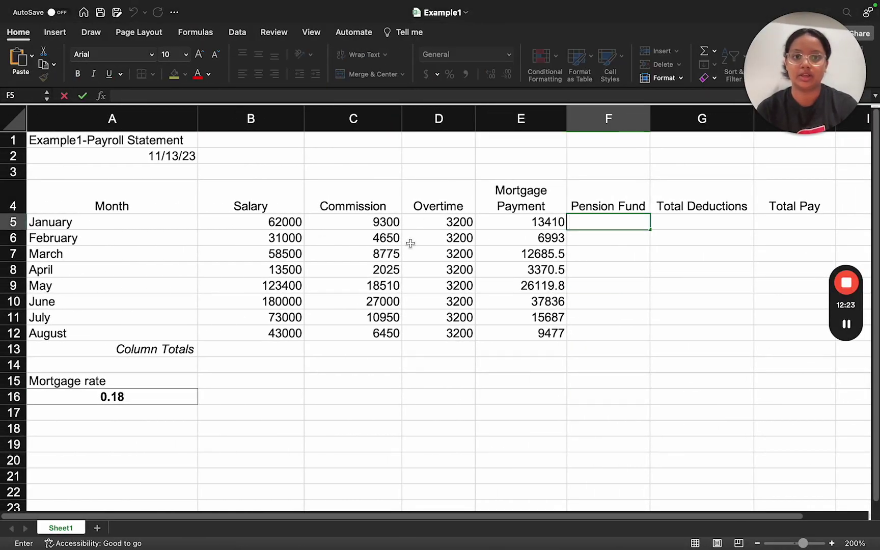
pyautogui.hotkey('ctrl', 'Right')
pyautogui.hotkey('ctrl', 'Left')
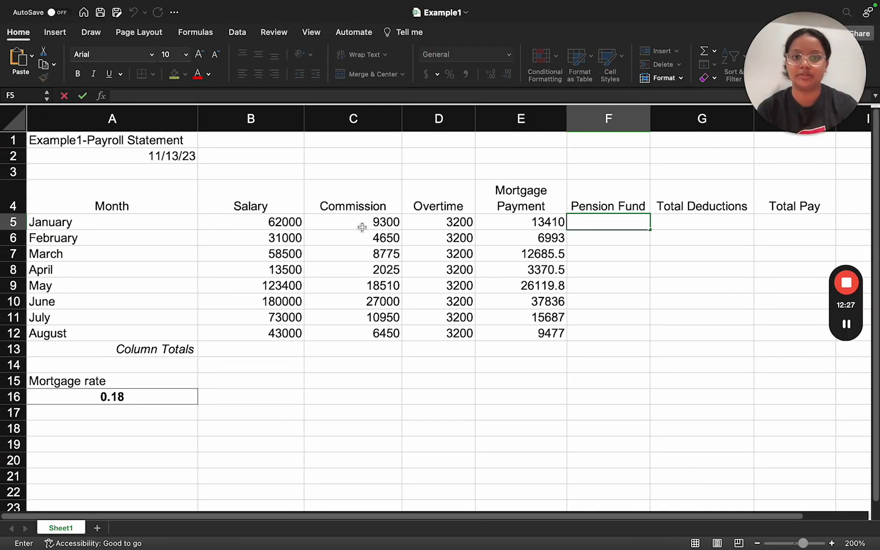
pyautogui.write('E5')
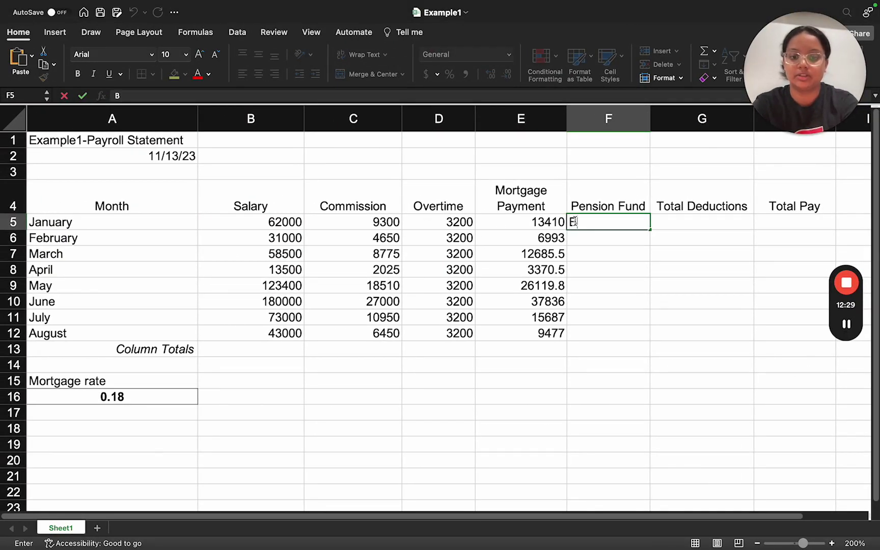
pyautogui.press('BackSpace')
pyautogui.press('BackSpace')
pyautogui.write('=')
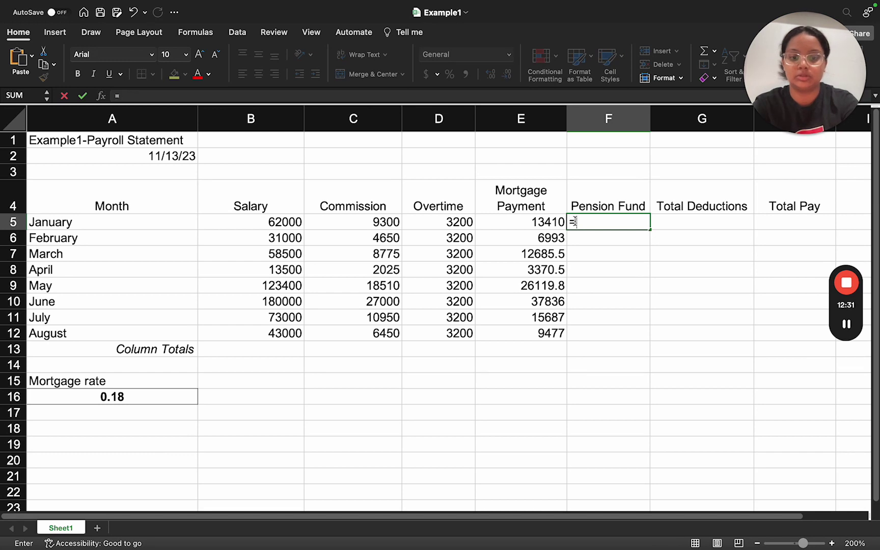
pyautogui.write('(B5')
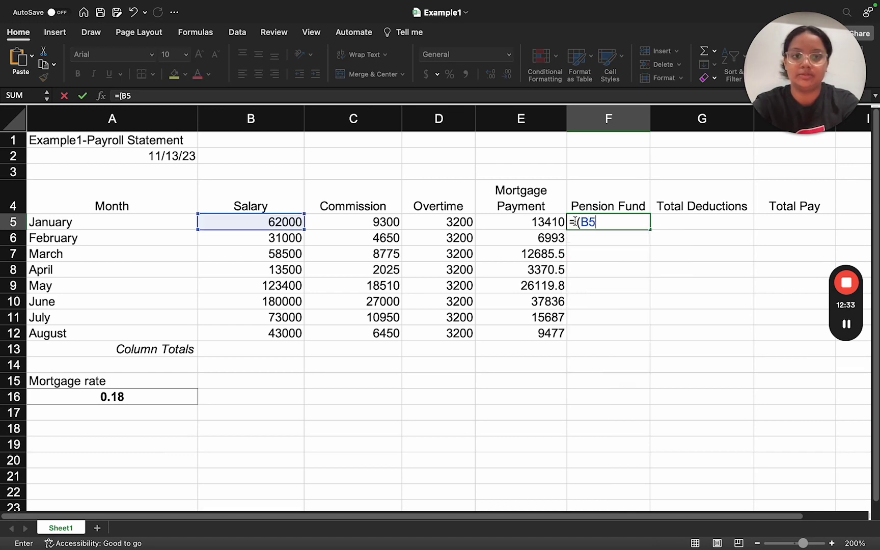
pyautogui.write('+D5')
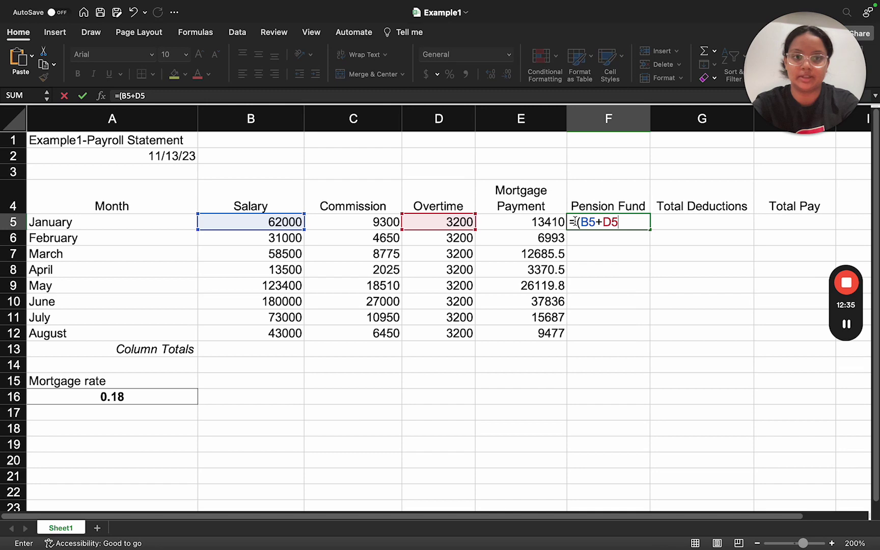
pyautogui.write(')')
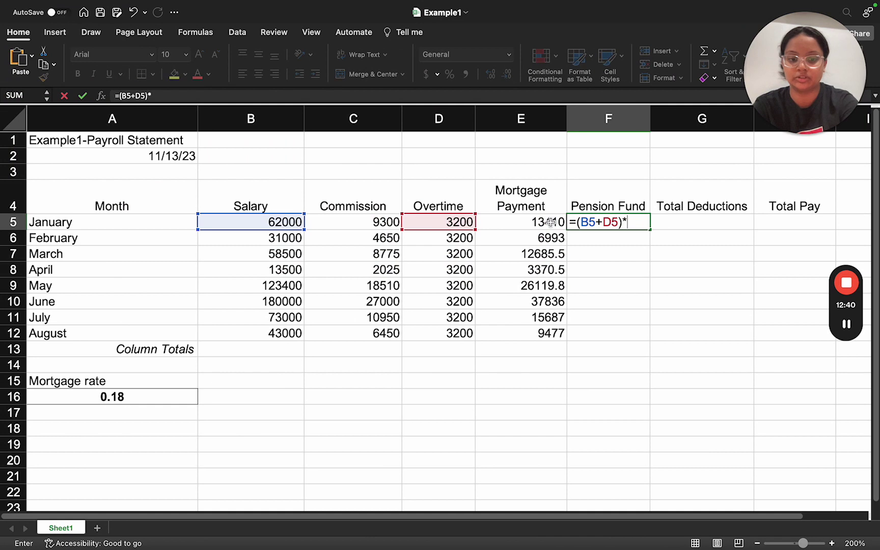
pyautogui.write('0.25')
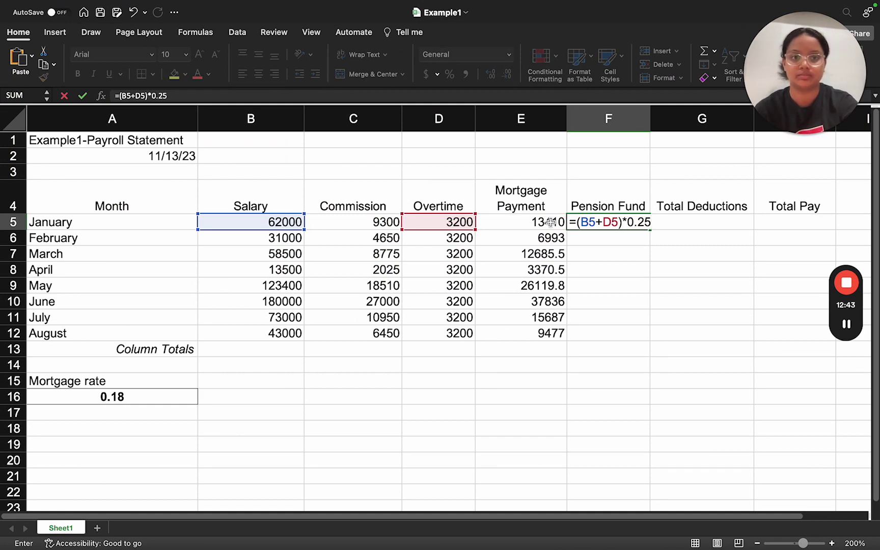
pyautogui.press('Return')
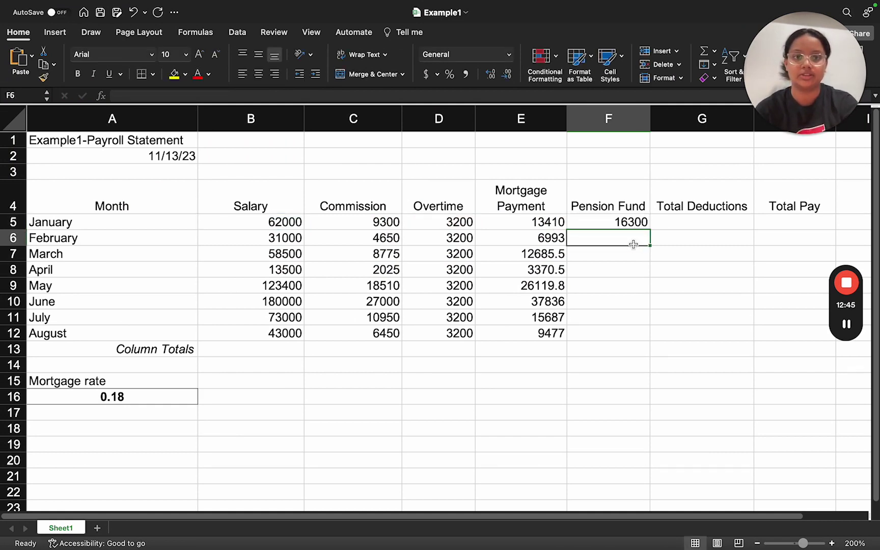
# Compare the January pension fund with the Example1_solution workbook, and autofill the formula in Example1 from F5 down to F12.
pyautogui.press('super+grave')
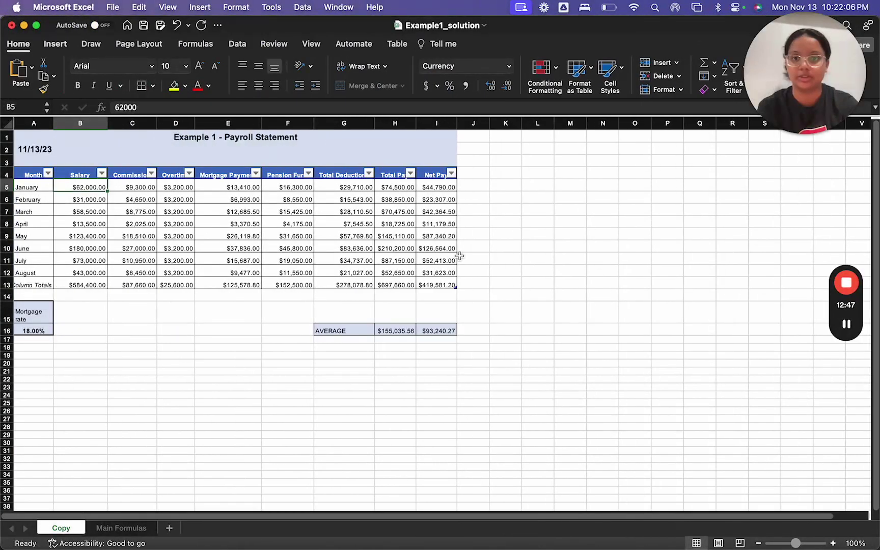
pyautogui.hotkey('ctrl', 'Right')
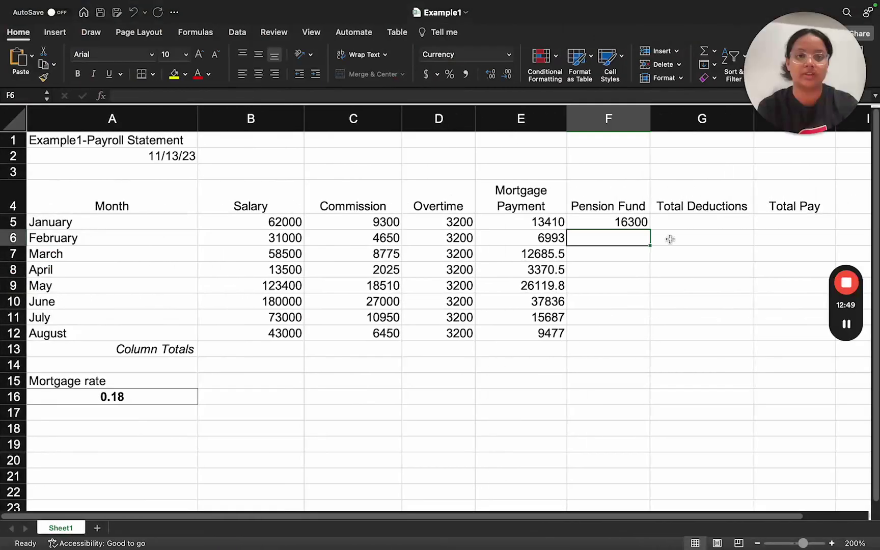
pyautogui.click(639, 221)
pyautogui.moveTo(650, 230); pyautogui.dragTo(646, 341)
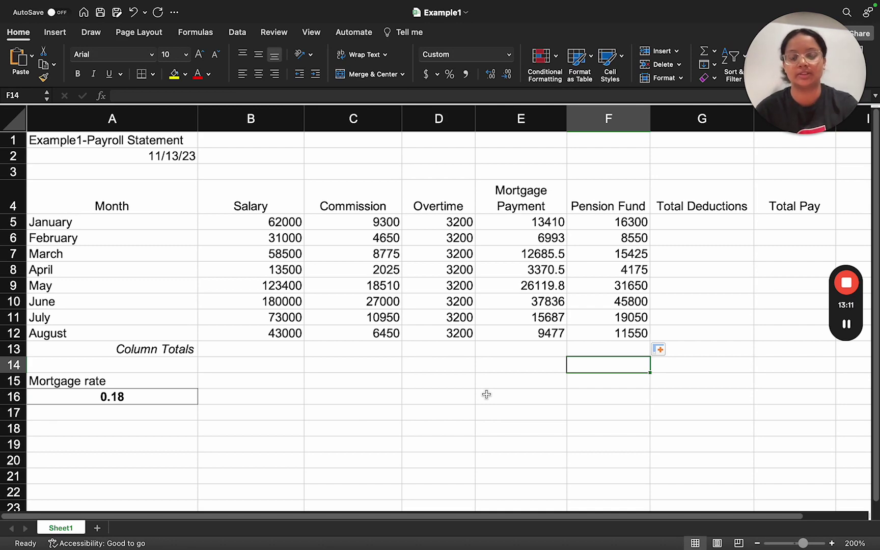
# Check the total deductions task on the continued task slide and enter the formula =E5+F5 in cell G5 of Example1.
pyautogui.hotkey('ctrl', 'Right')
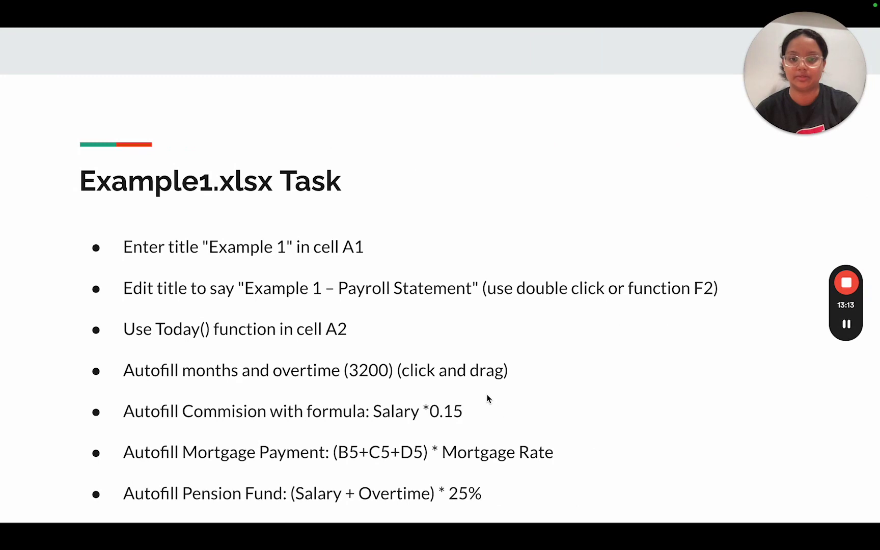
pyautogui.press('Right')
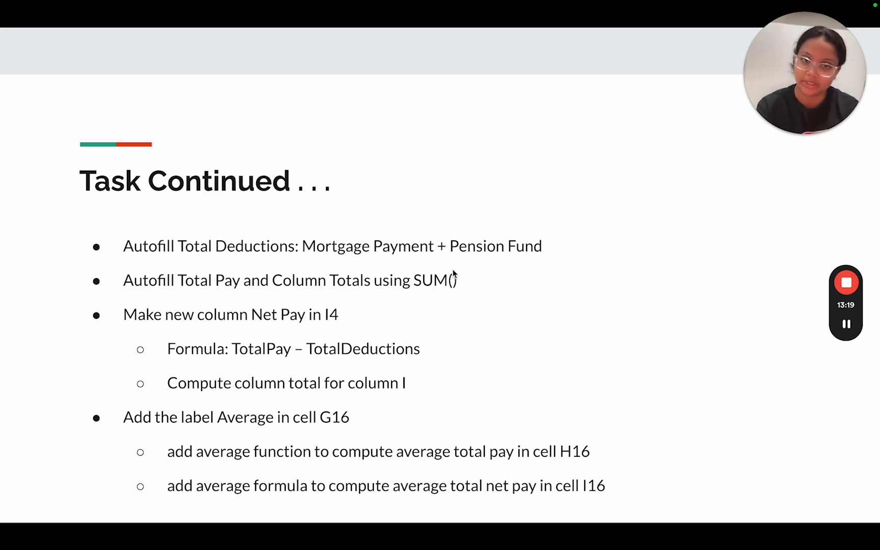
pyautogui.hotkey('ctrl', 'Left')
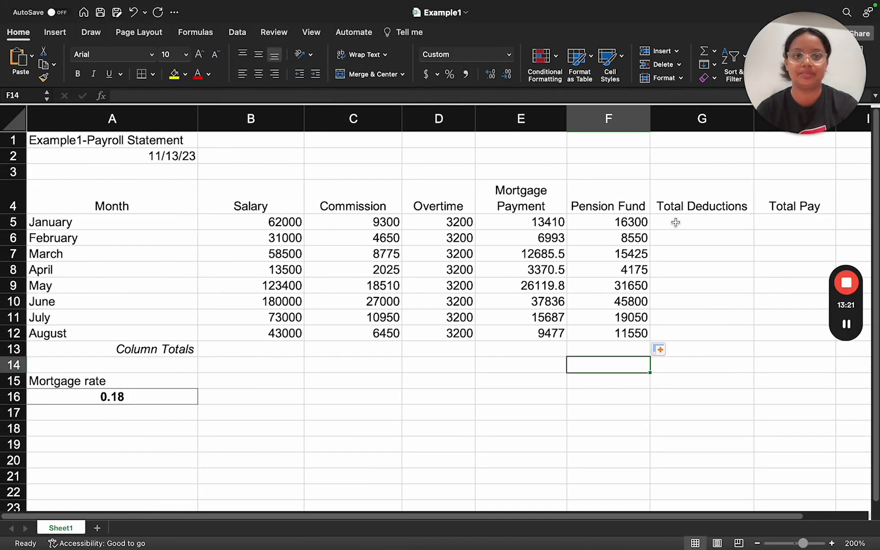
pyautogui.click(676, 222)
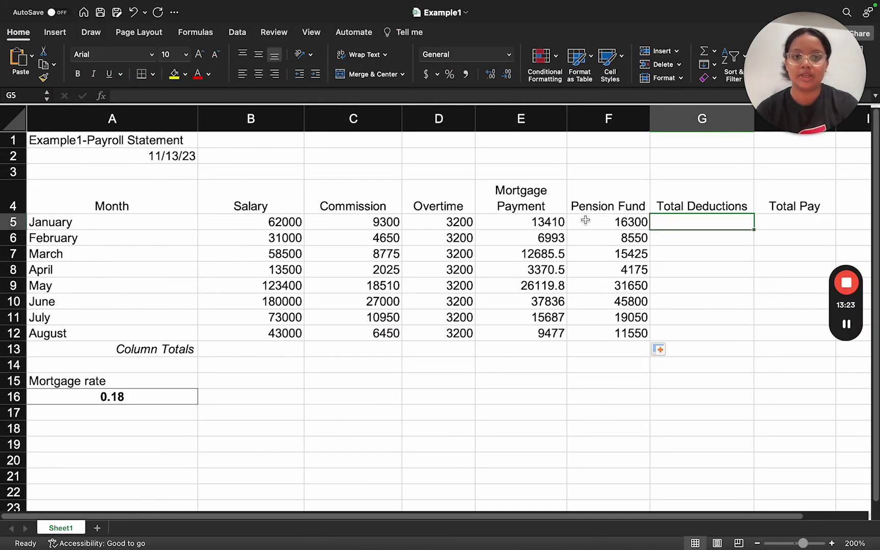
pyautogui.click(537, 222)
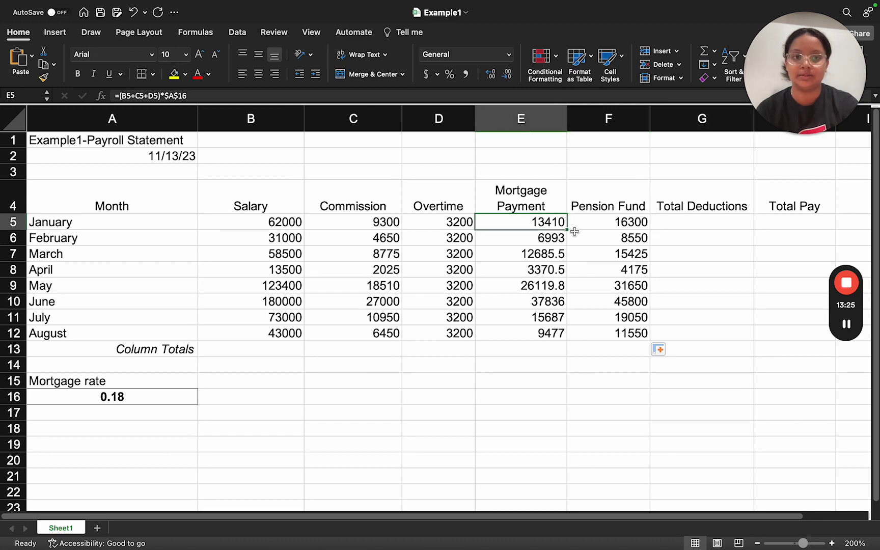
pyautogui.click(607, 223)
pyautogui.click(695, 222)
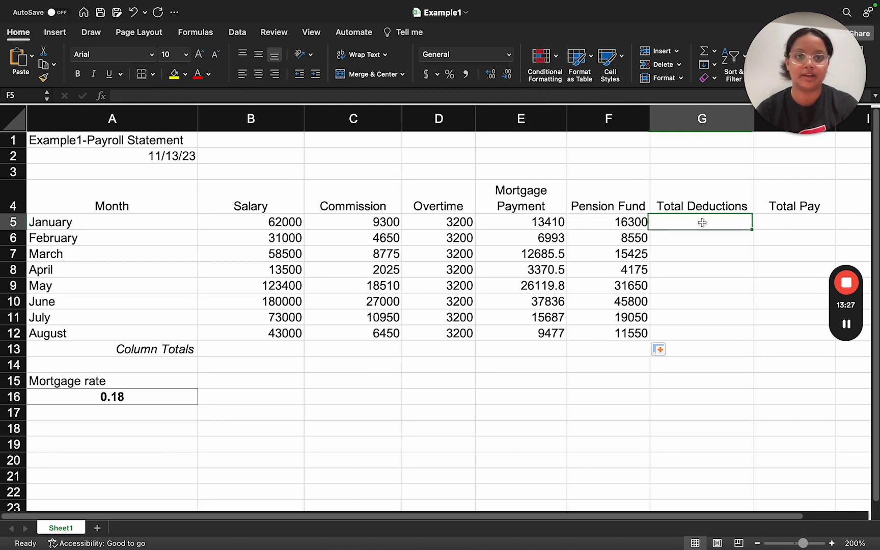
pyautogui.write('=')
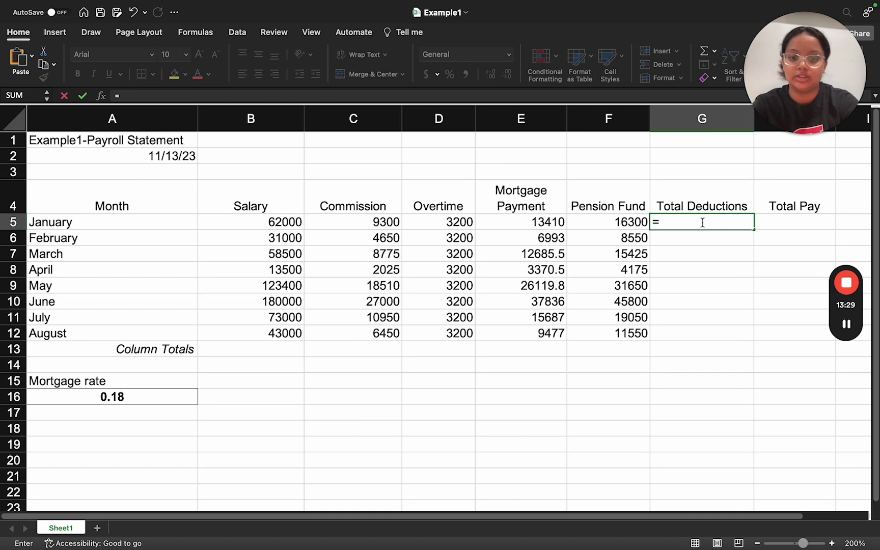
pyautogui.write('E5+')
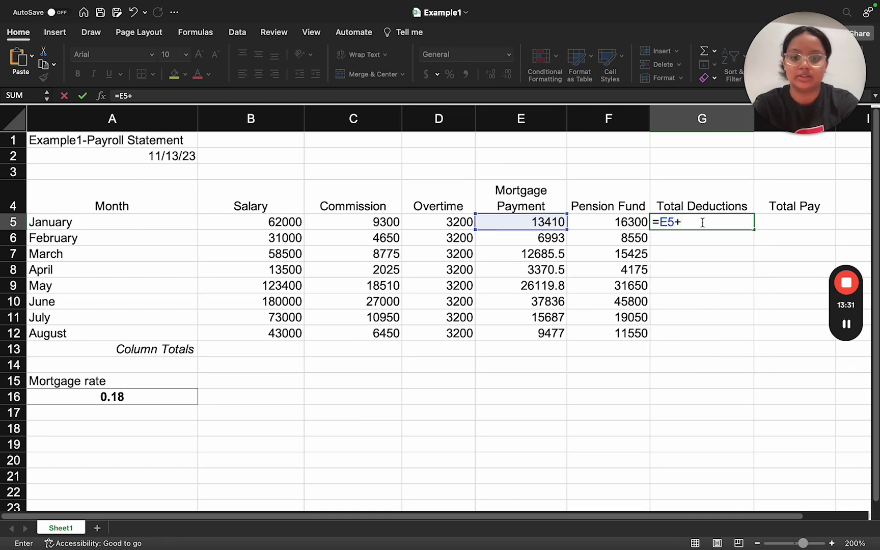
pyautogui.write('F5')
pyautogui.press('Return')
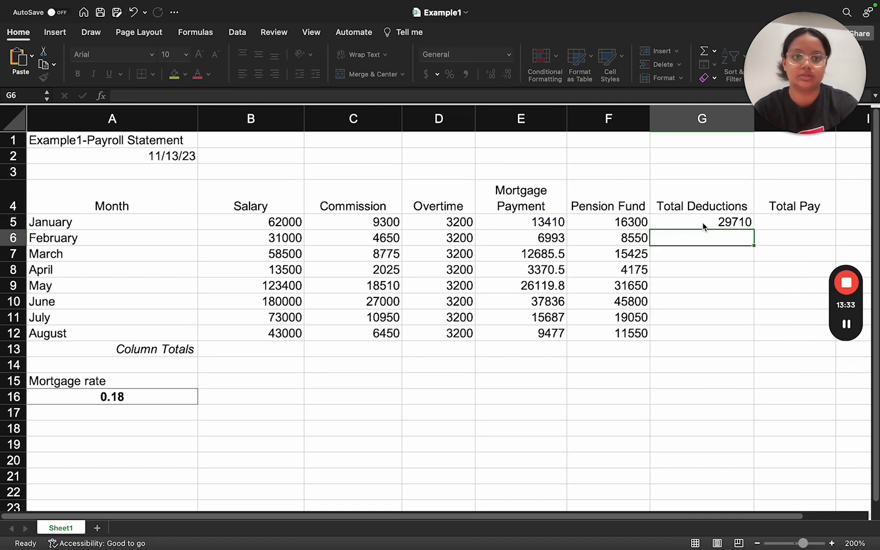
# Autofill the total deductions formula from G5 down to G12 and compare the column with the Example1_solution workbook.
pyautogui.click(706, 222)
pyautogui.moveTo(757, 230); pyautogui.dragTo(737, 344)
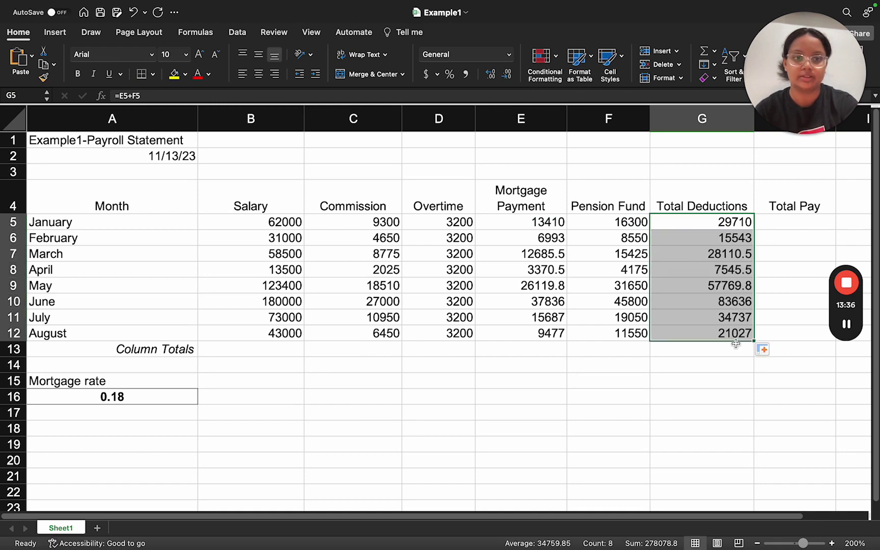
pyautogui.click(569, 423)
pyautogui.hotkey('ctrl', 'Left')
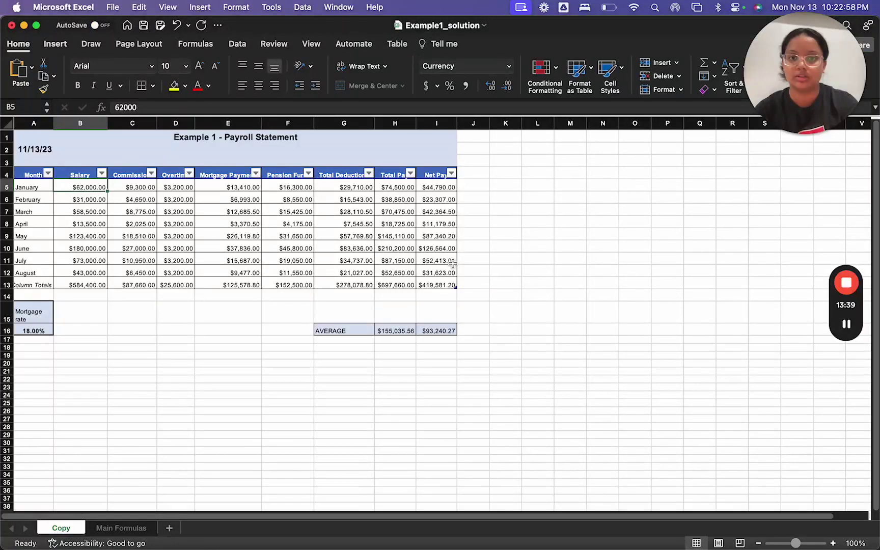
pyautogui.hotkey('ctrl', 'Right')
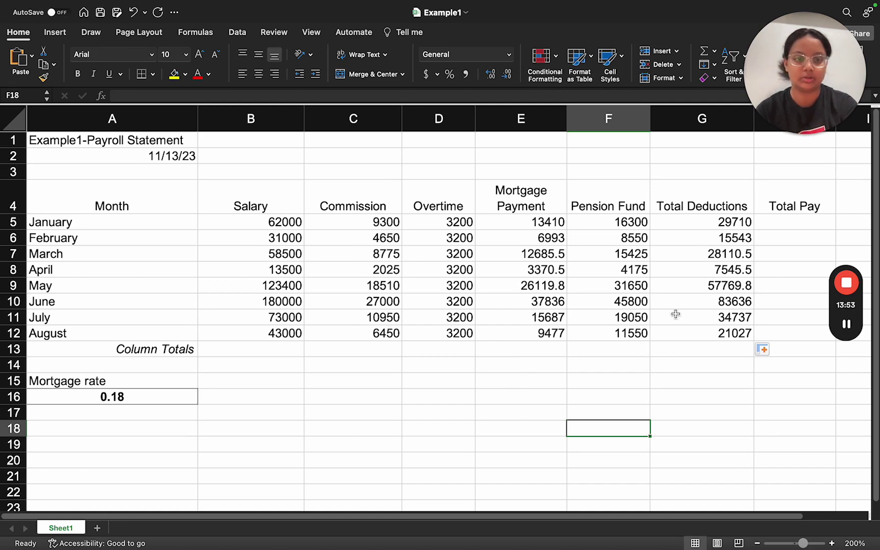
# Check the total pay task on the continued task slide and enter the formula =SUM(B5:D5) in cell H5 of Example1.
pyautogui.hotkey('ctrl', 'Right')
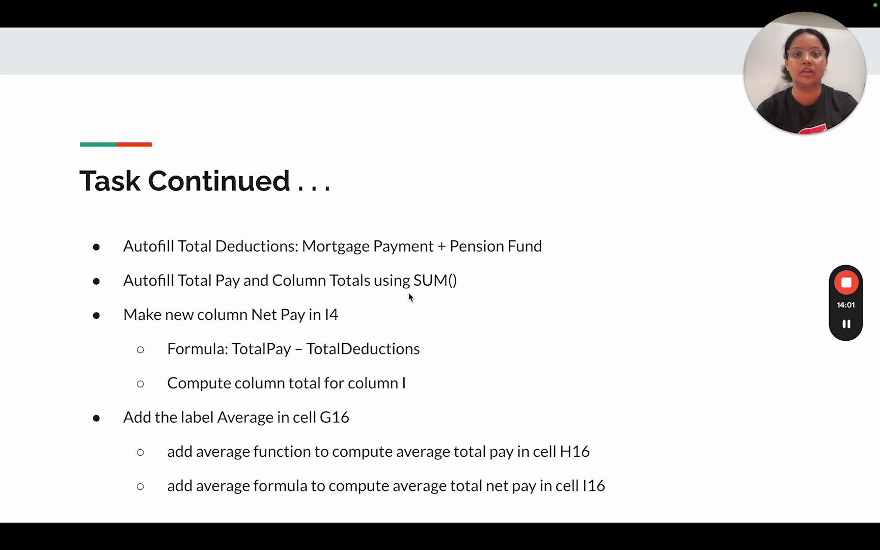
pyautogui.hotkey('ctrl', 'Left')
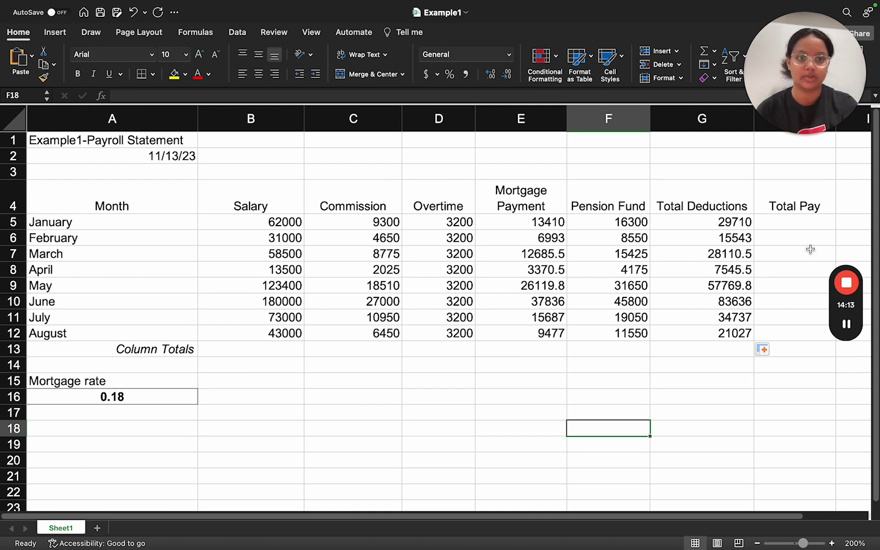
pyautogui.doubleClick(778, 222)
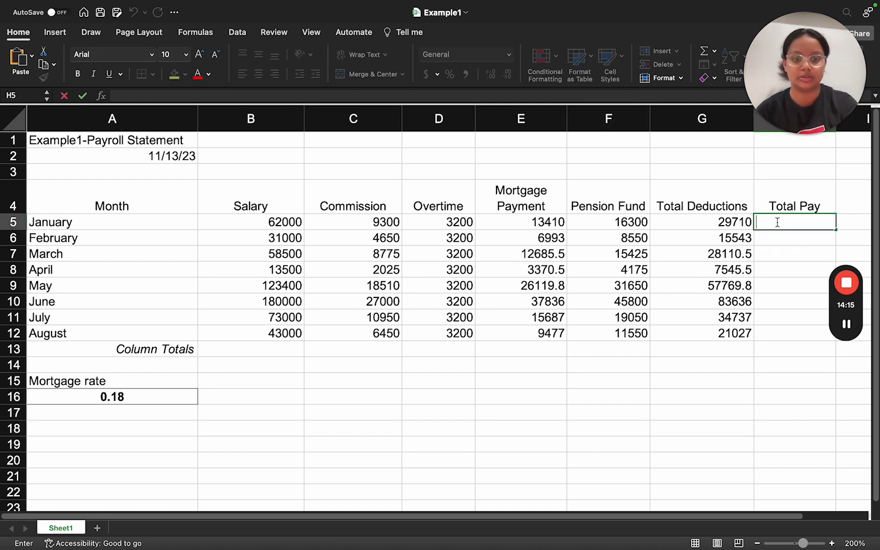
pyautogui.write('=SUM')
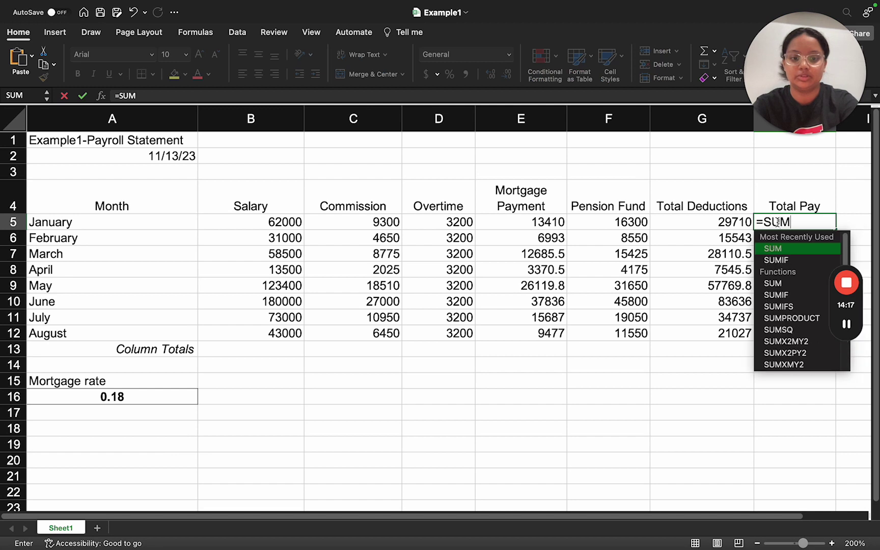
pyautogui.write('(')
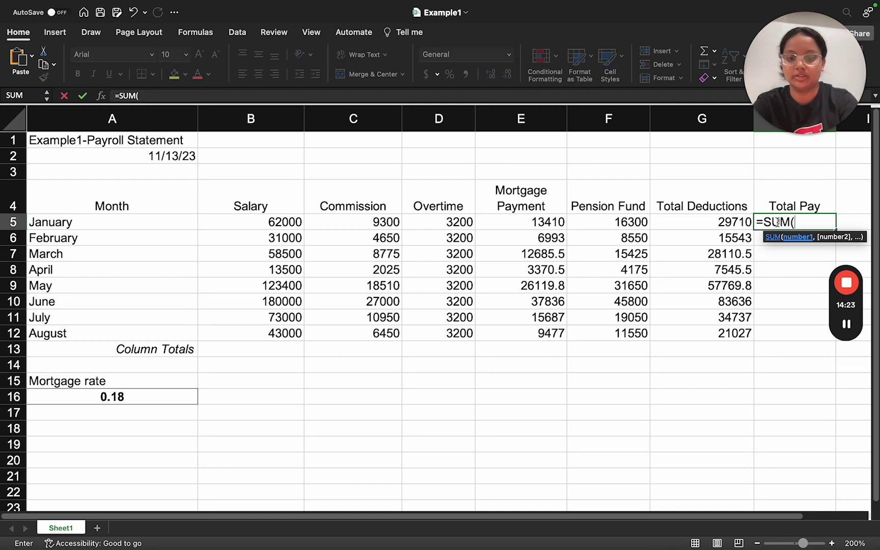
pyautogui.write('B5')
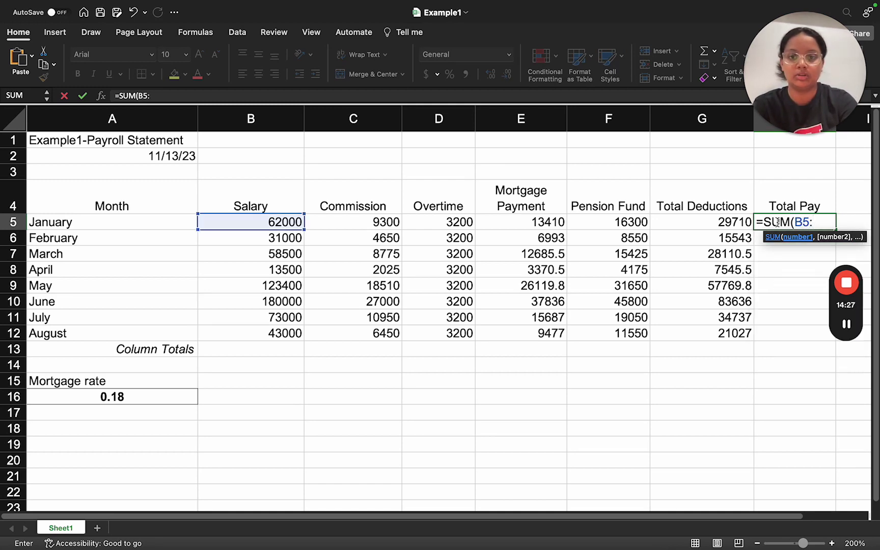
pyautogui.write(':D5')
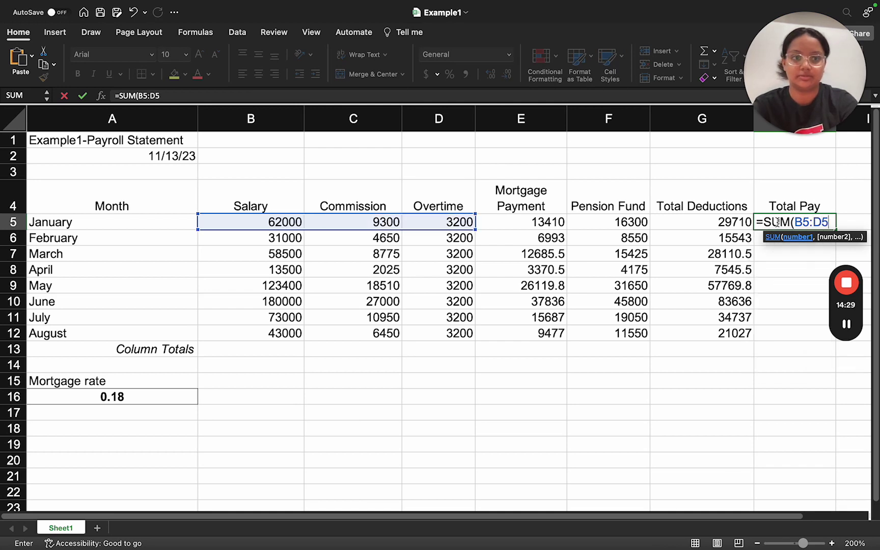
pyautogui.write(')')
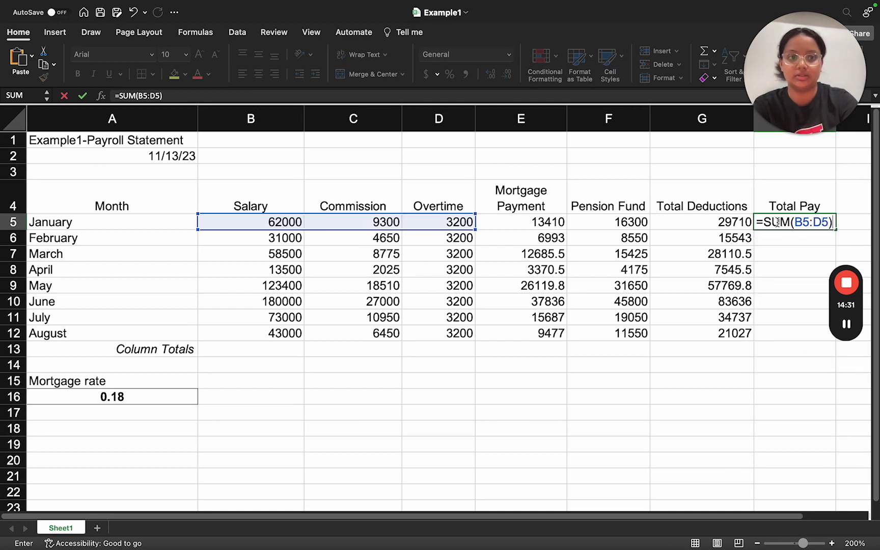
pyautogui.press('Return')
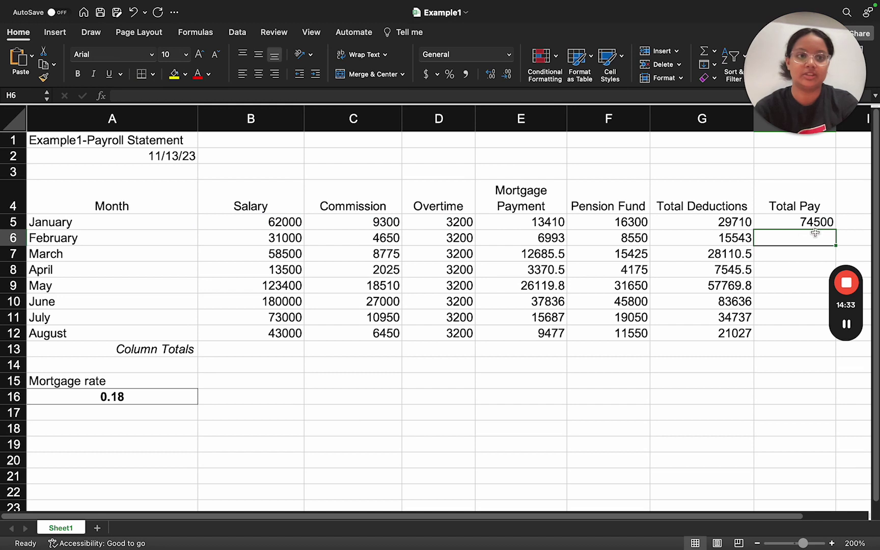
# Autofill the total pay formula from H5 down to H12.
pyautogui.click(813, 224)
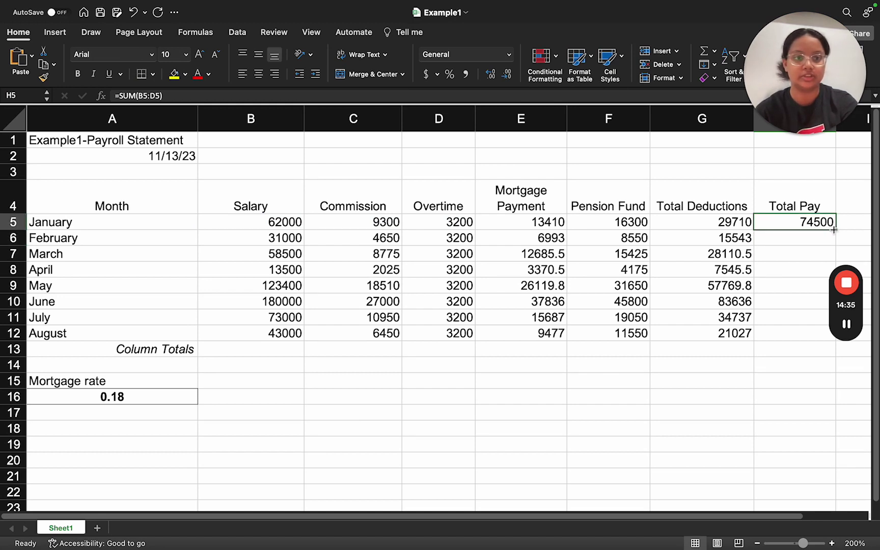
pyautogui.moveTo(834, 229); pyautogui.dragTo(823, 341)
pyautogui.click(667, 381)
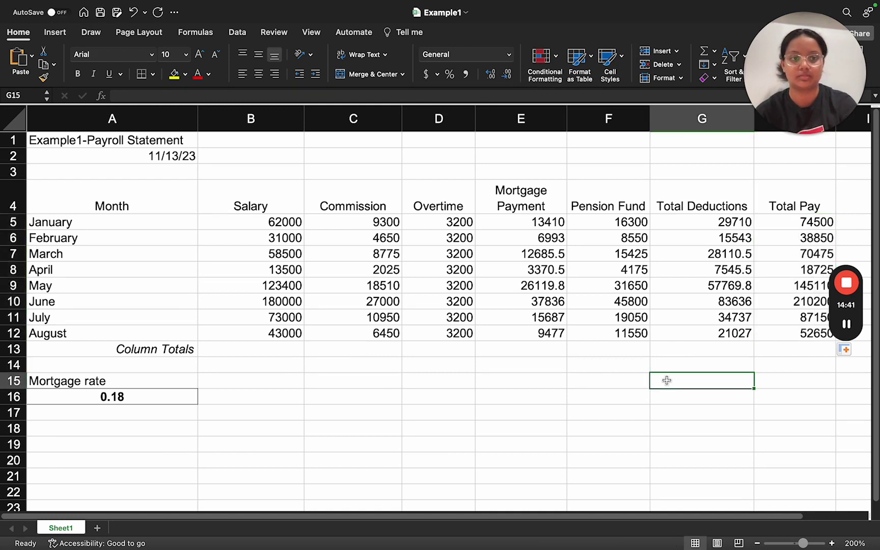
# Enter the salary column total =SUM(B5:B12) in cell B13.
pyautogui.click(244, 351)
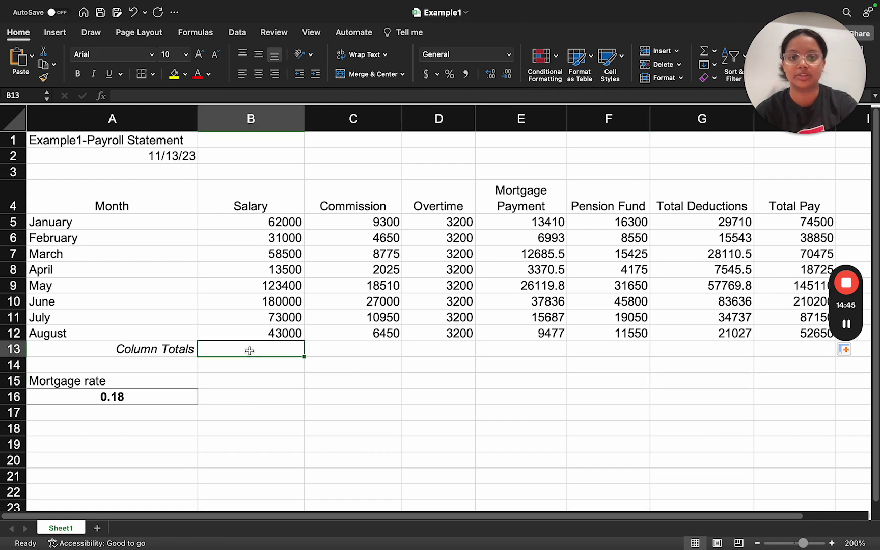
pyautogui.click(344, 353)
pyautogui.click(427, 355)
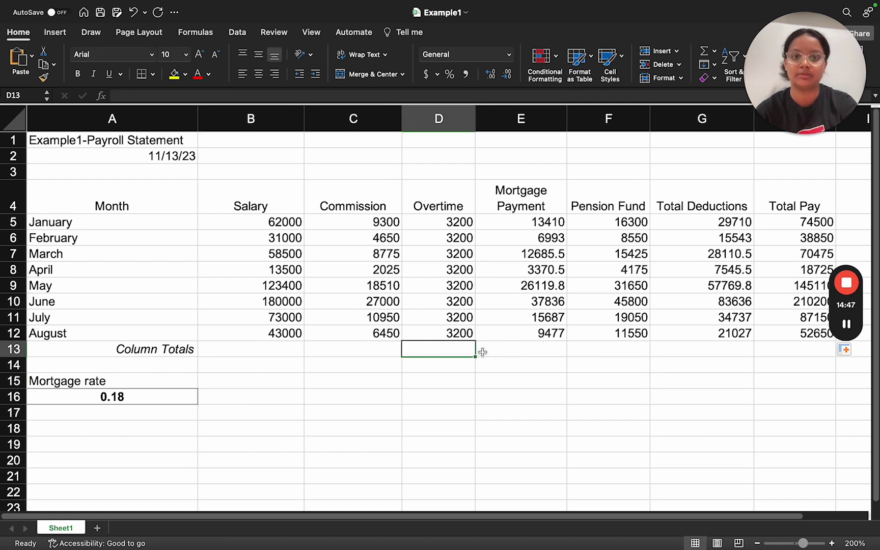
pyautogui.click(527, 352)
pyautogui.click(265, 350)
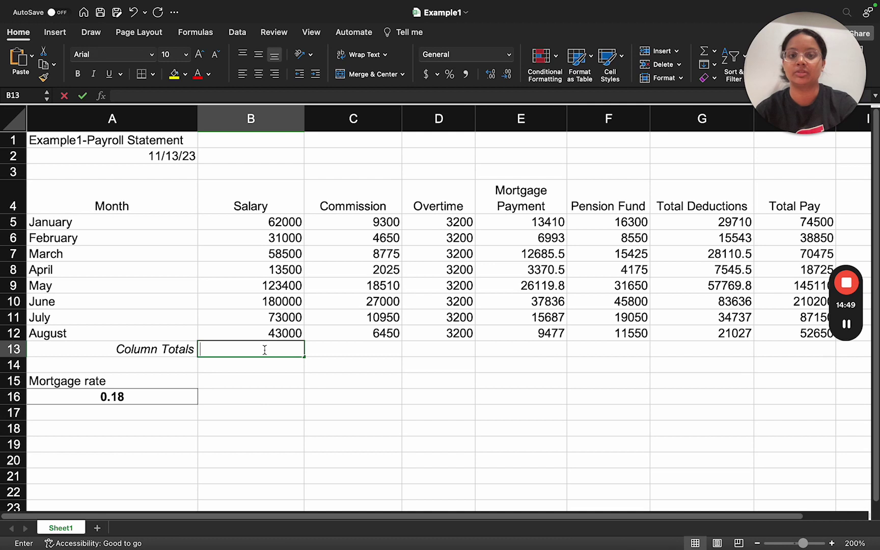
pyautogui.write('=SUM(')
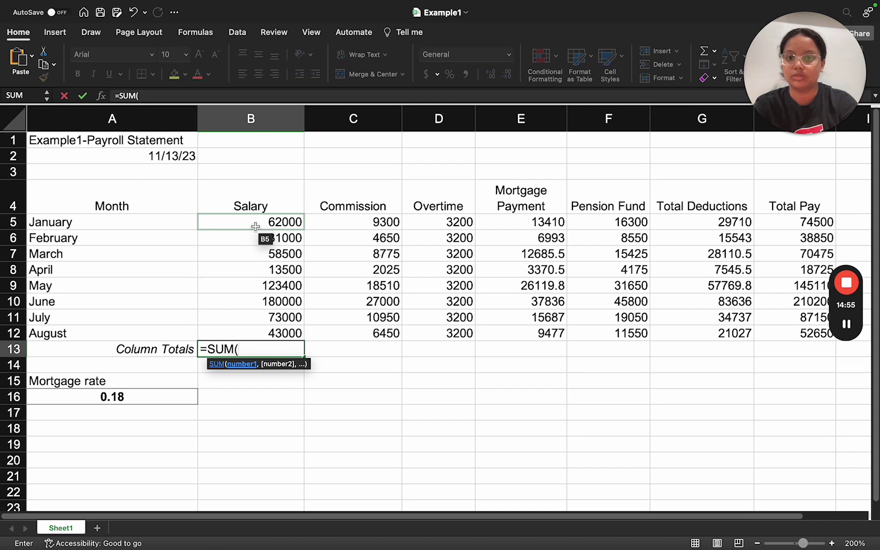
pyautogui.moveTo(255, 226); pyautogui.dragTo(250, 330)
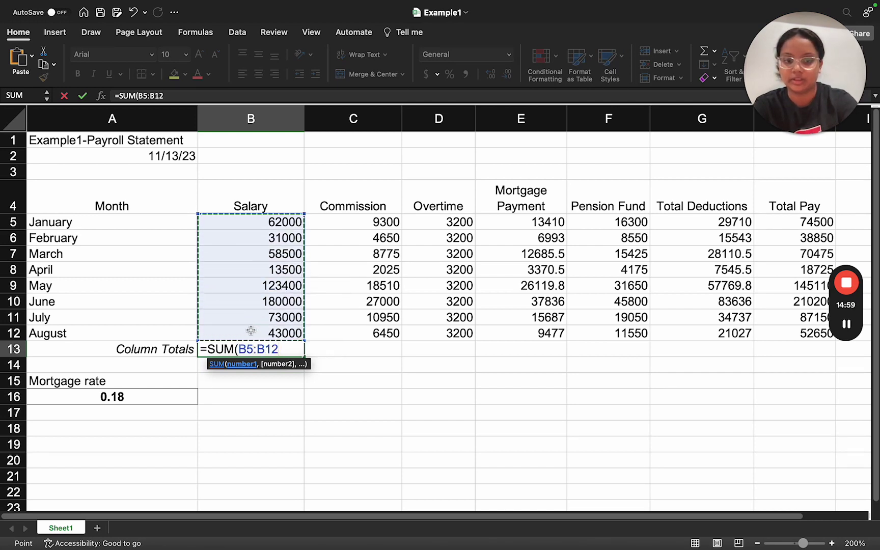
pyautogui.write(')')
pyautogui.press('Return')
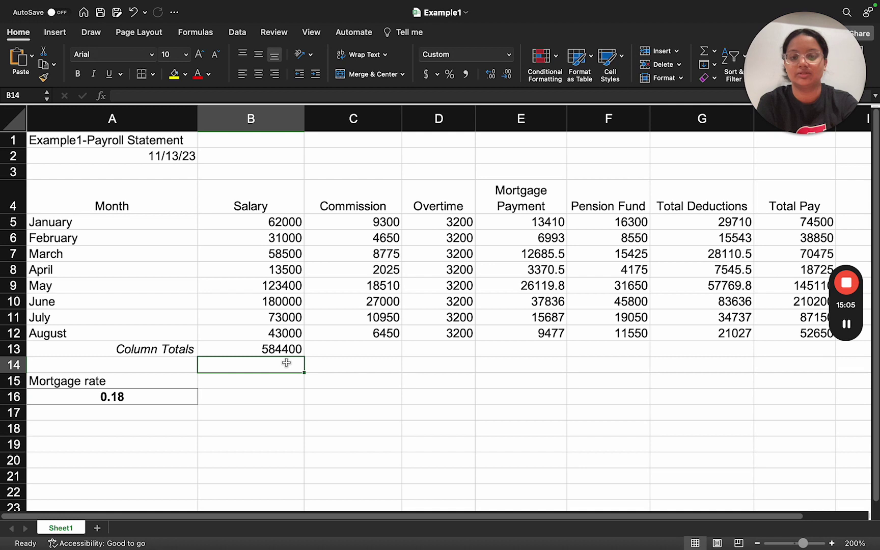
# Enter the commission column total =SUM(C5:C12) in cell C13.
pyautogui.click(340, 350)
pyautogui.write('=SUM(')
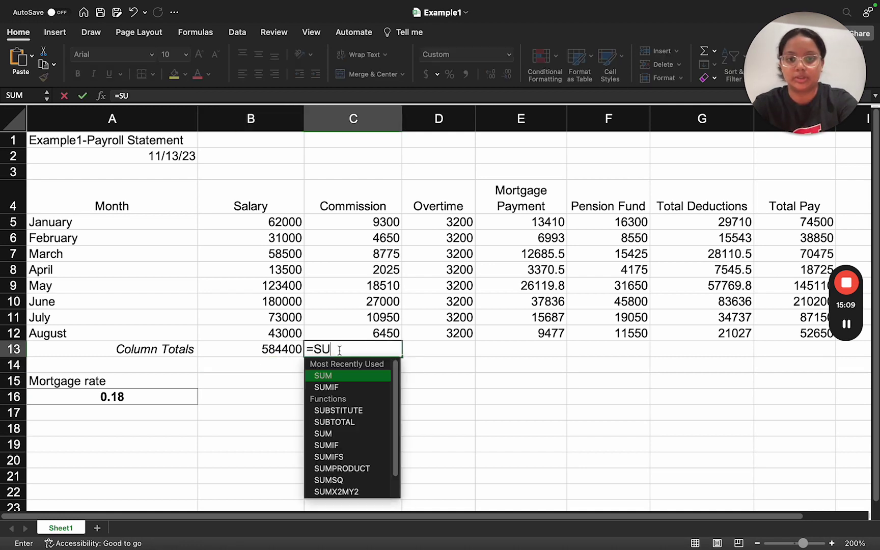
pyautogui.moveTo(369, 222); pyautogui.dragTo(359, 331)
pyautogui.write(')')
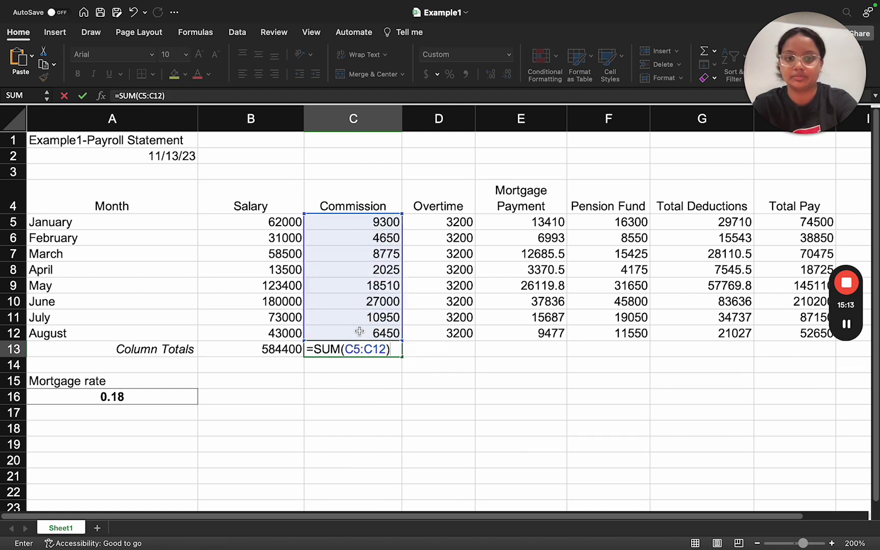
pyautogui.press('Return')
# Enter the overtime column total =SUM(D5:D12) in cell D13.
pyautogui.click(427, 351)
pyautogui.write('=SUM(')
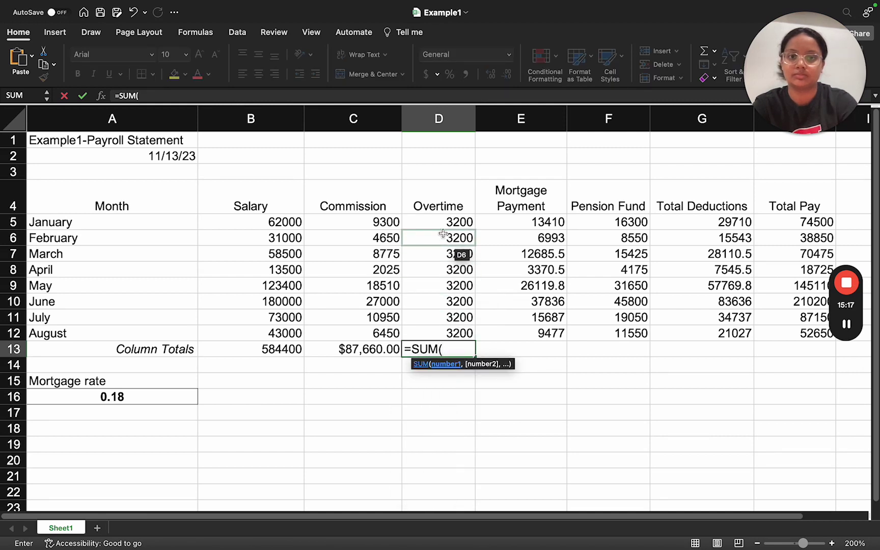
pyautogui.moveTo(438, 227); pyautogui.dragTo(432, 332)
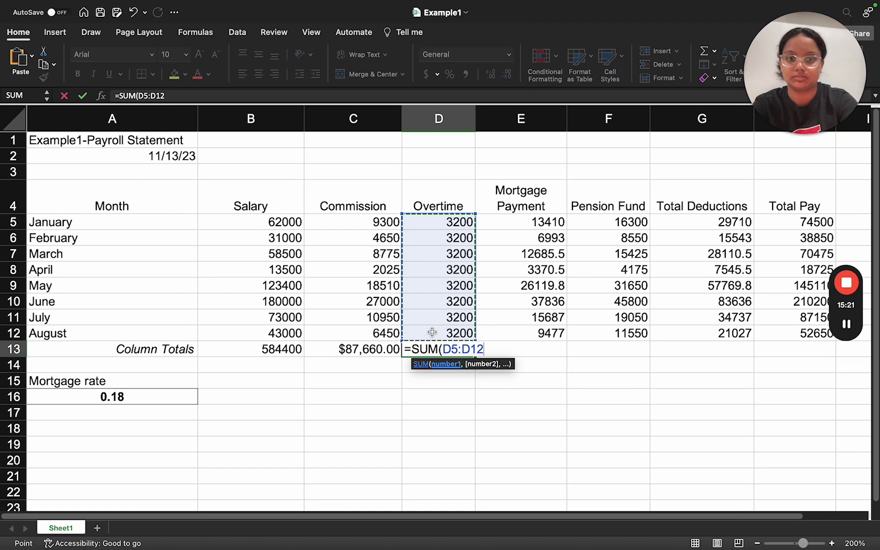
pyautogui.write(')')
pyautogui.press('Return')
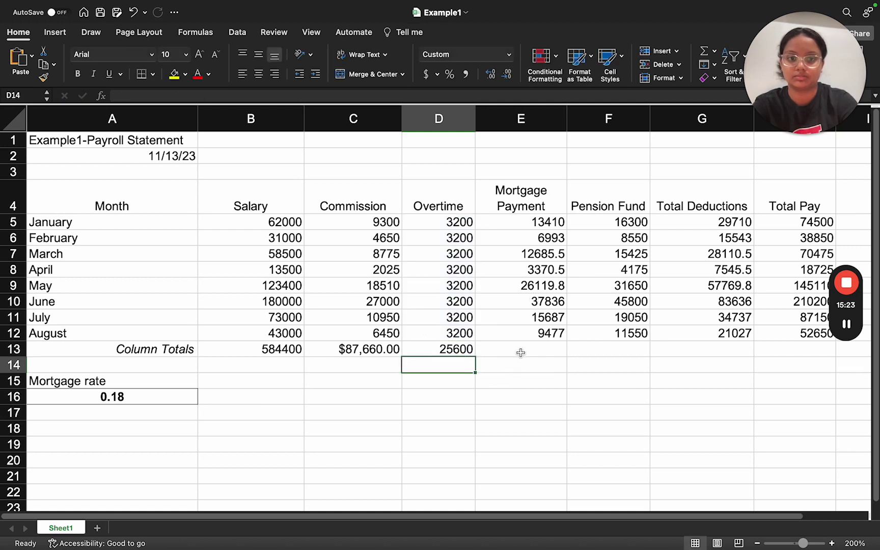
# Enter the mortgage payment column total in cell E13 by summing E5 to E12 with the SUM function.
pyautogui.click(515, 353)
pyautogui.write('=SUM(')
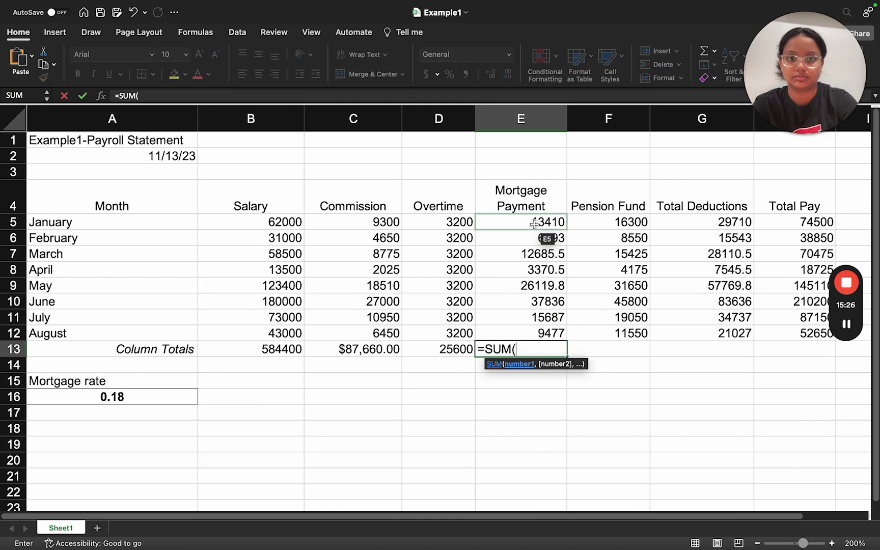
pyautogui.moveTo(534, 225); pyautogui.dragTo(527, 334)
pyautogui.write(')')
pyautogui.press('Return')
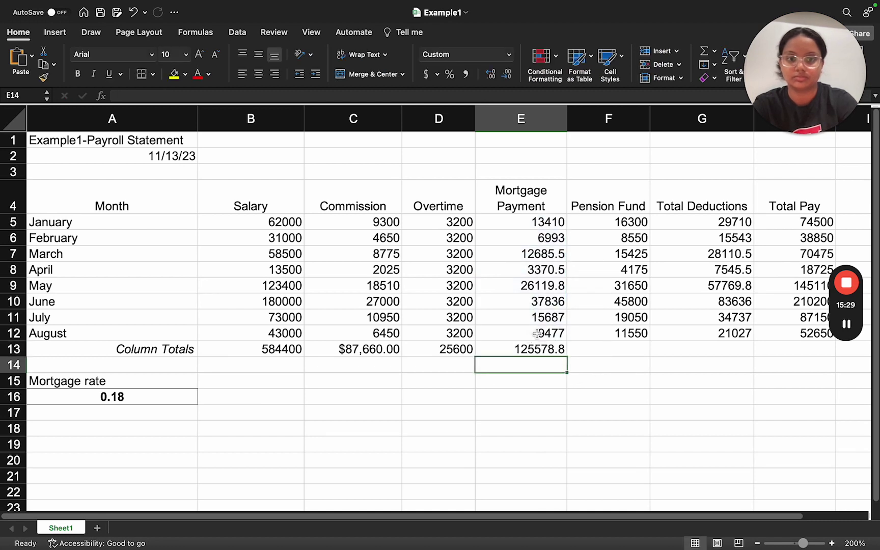
# Enter the pension fund column total =SUM(F5:F12) in cell F13.
pyautogui.click(603, 351)
pyautogui.write('=SUM(')
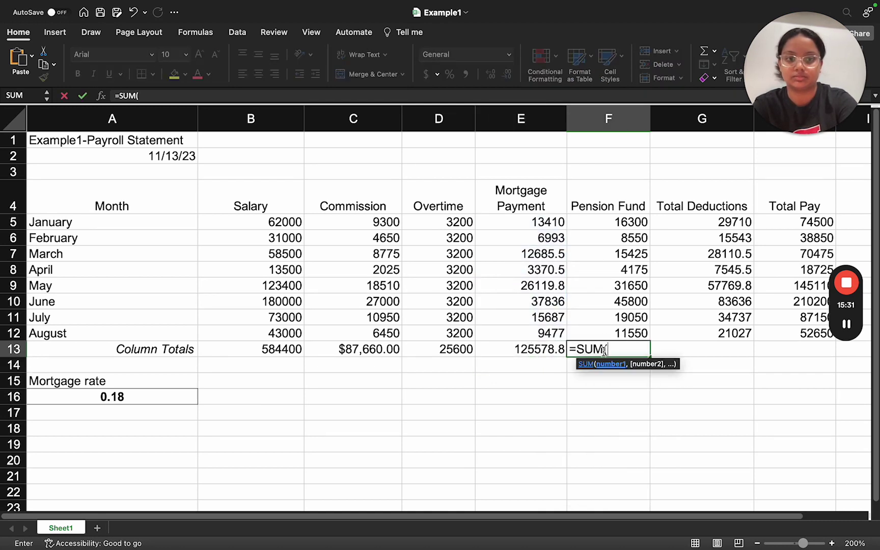
pyautogui.moveTo(630, 224); pyautogui.dragTo(620, 334)
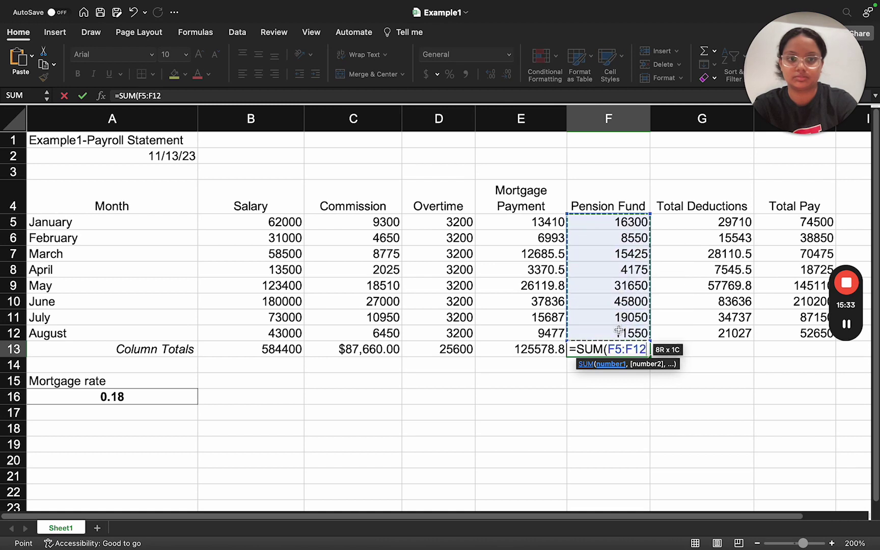
pyautogui.write(')')
pyautogui.press('Return')
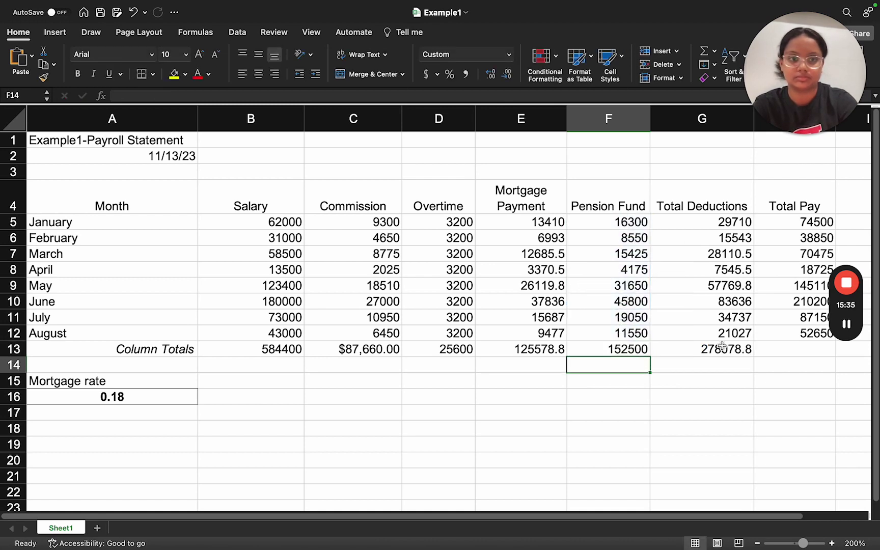
# Enter the total pay column total =SUM(H5:H12) in cell H13.
pyautogui.click(772, 352)
pyautogui.write('=')
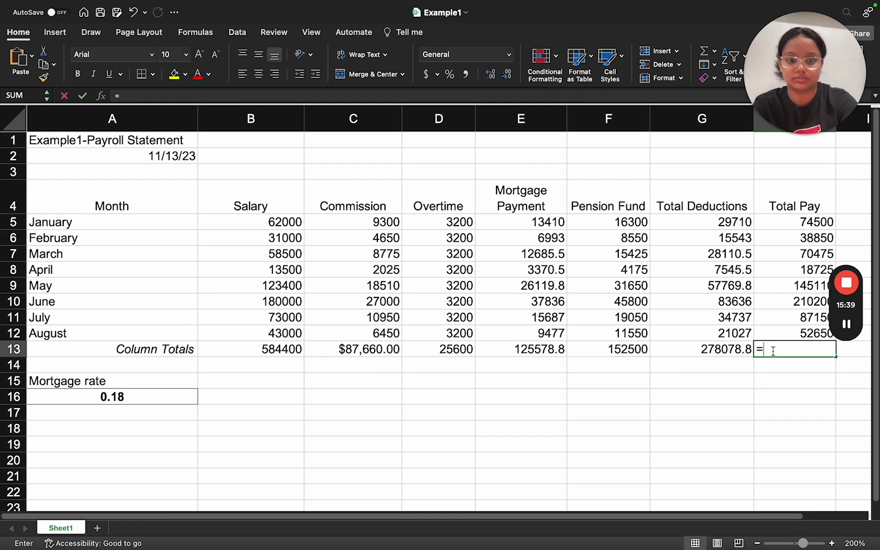
pyautogui.write('SUM(')
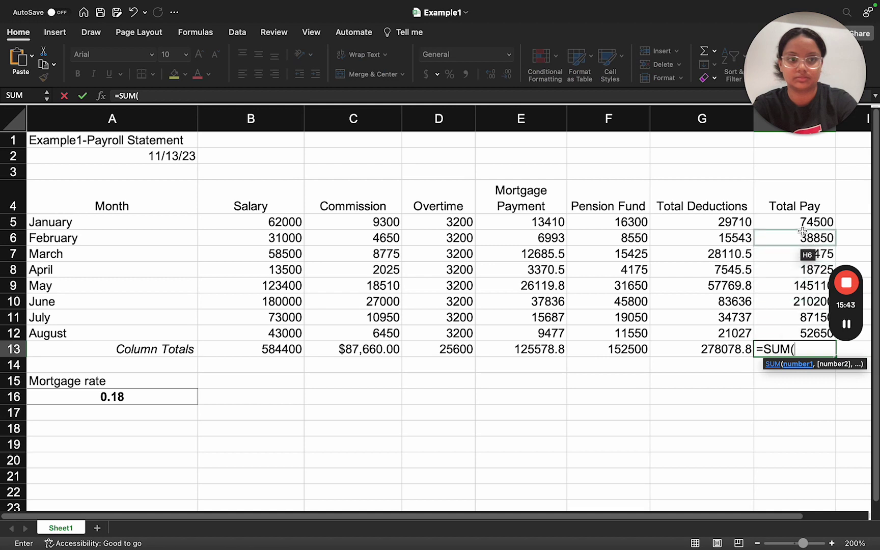
pyautogui.moveTo(802, 222); pyautogui.dragTo(790, 332)
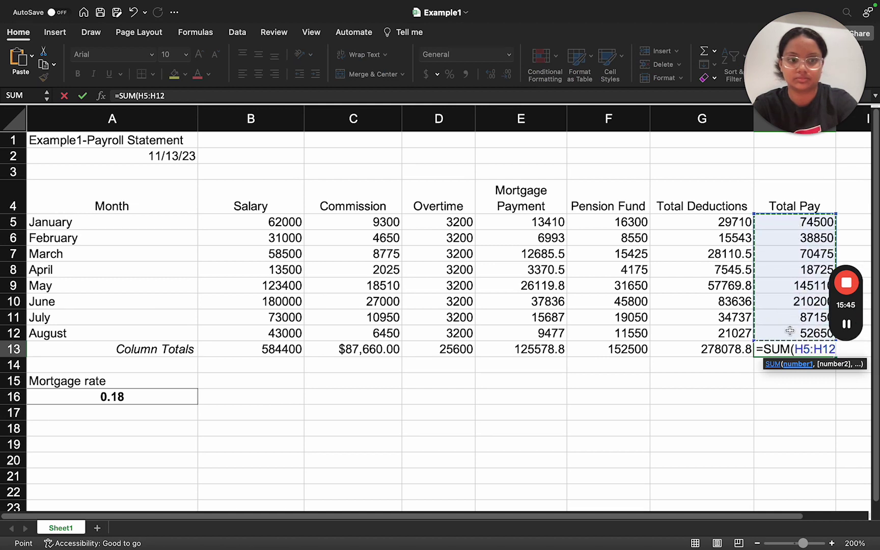
pyautogui.write(')')
pyautogui.press('Return')
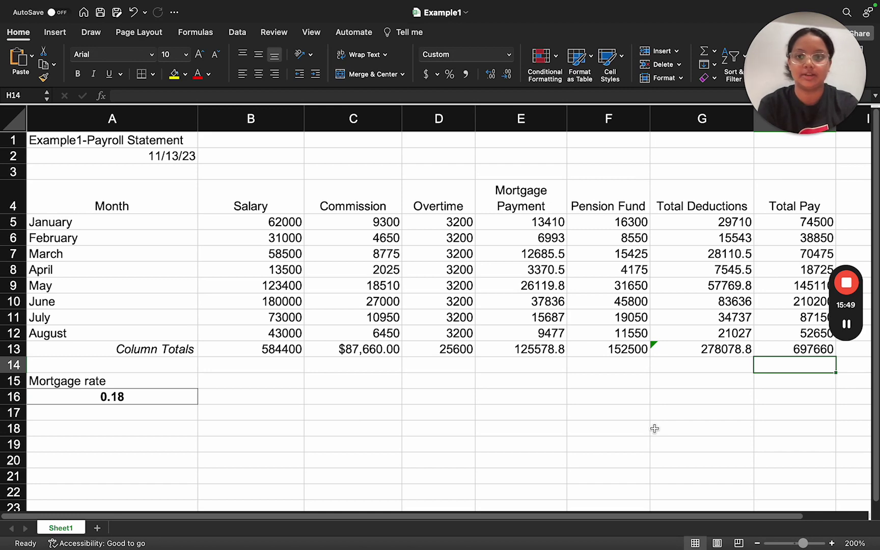
# Compare the total pay column and the column totals with the Example1_solution workbook, and read the net pay task on the continued task slide.
pyautogui.scroll(-2, 654, 429)
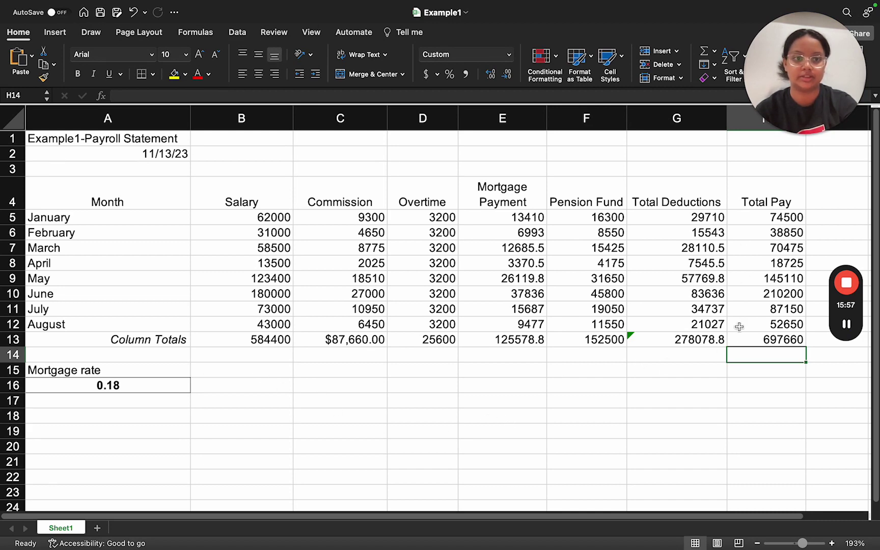
pyautogui.hotkey('ctrl', 'Left')
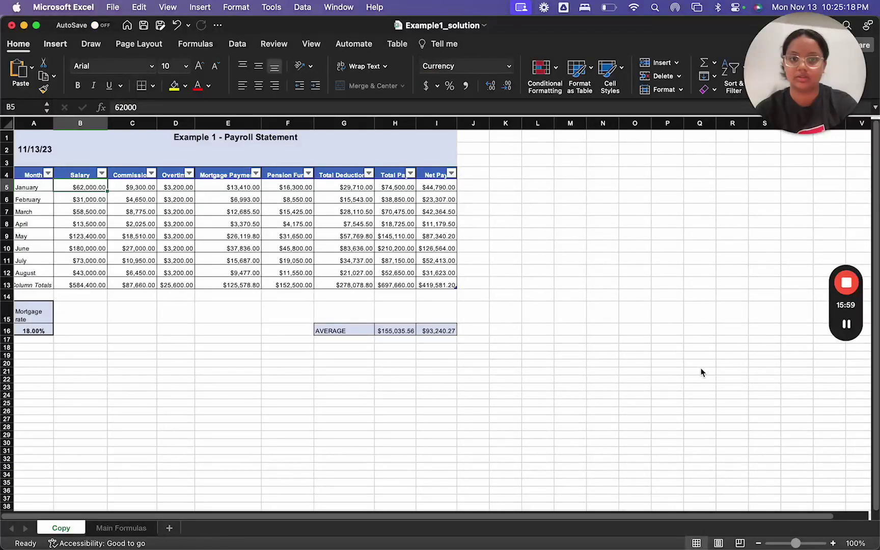
pyautogui.hotkey('ctrl', 'Right')
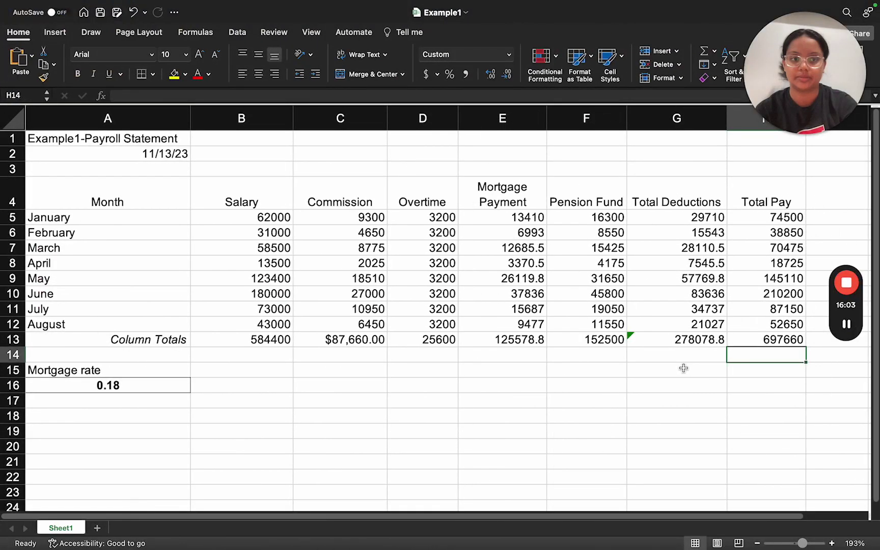
pyautogui.hotkey('ctrl', 'Right')
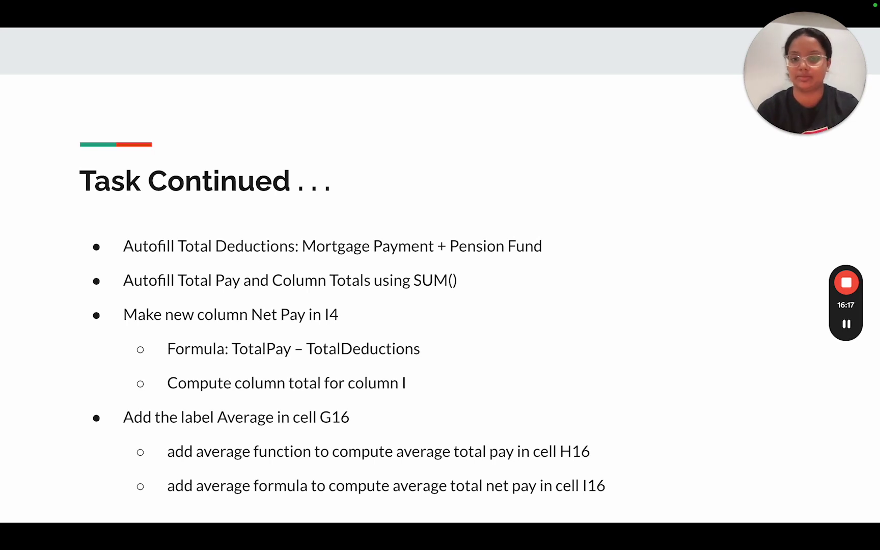
# Switch from the task slide to the Example1 workbook and enter the heading Net Pay in cell I4.
pyautogui.hotkey('ctrl', 'Left')
pyautogui.hscroll(5, 616, 335)
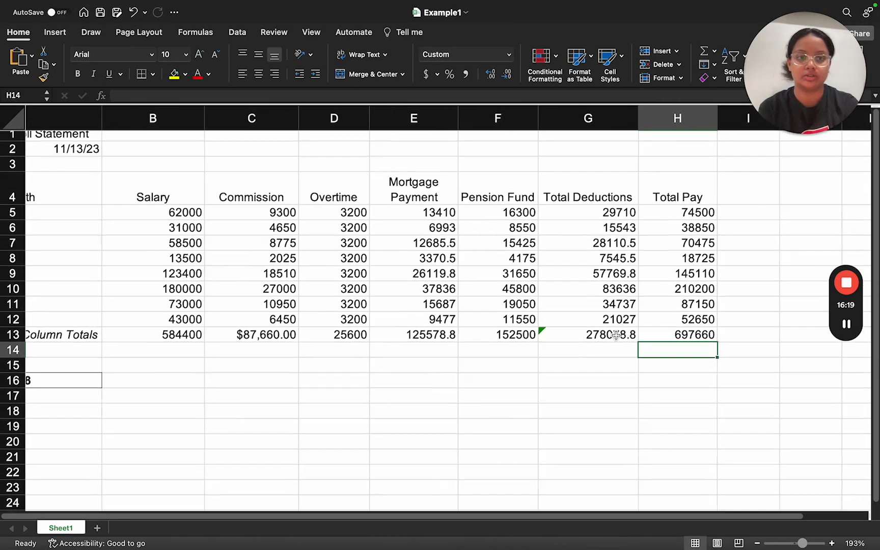
pyautogui.hscroll(2, 616, 335)
pyautogui.doubleClick(695, 193)
pyautogui.write('Net Pay')
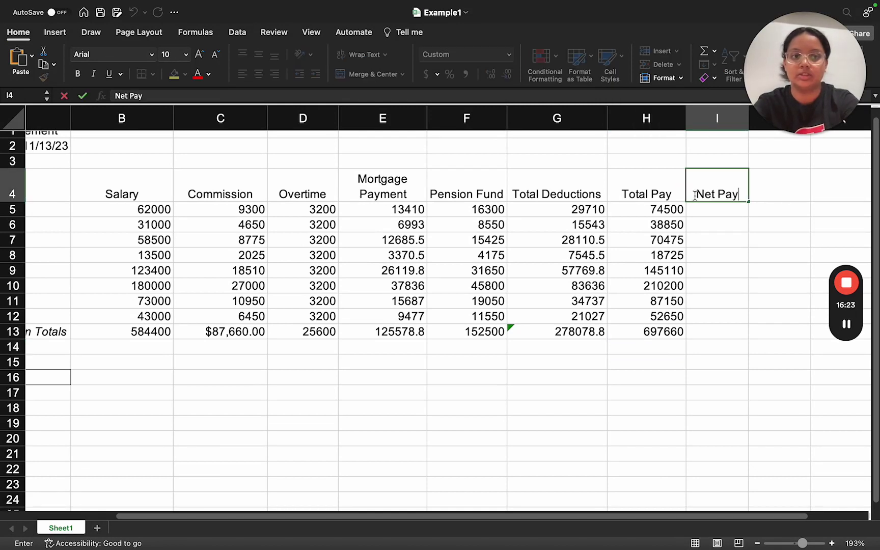
pyautogui.click(702, 212)
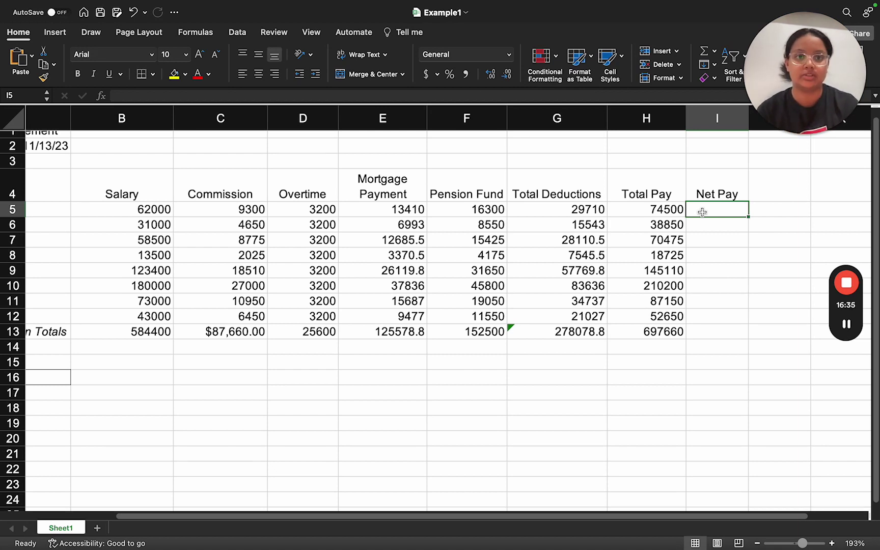
# Enter the January net pay formula =H5-G5, total pay minus total deductions, in cell I5.
pyautogui.click(638, 212)
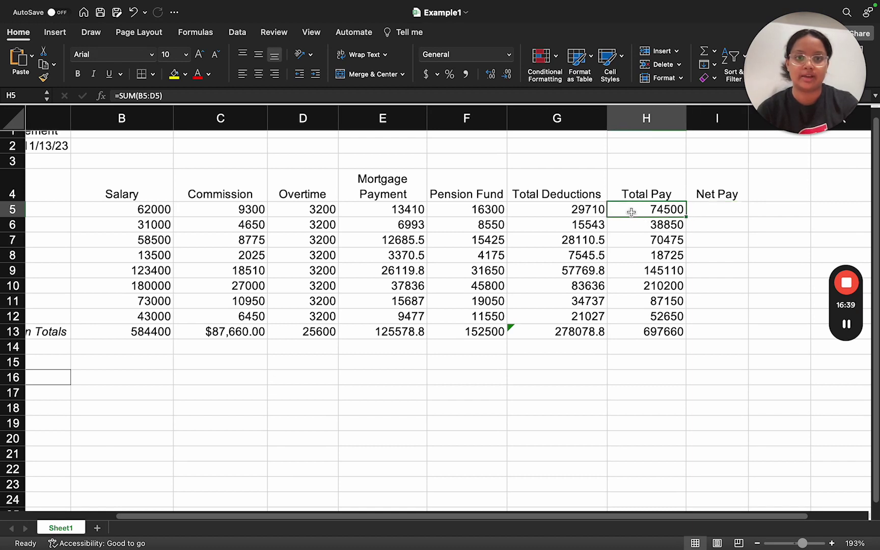
pyautogui.click(560, 213)
pyautogui.click(708, 210)
pyautogui.doubleClick(708, 210)
pyautogui.write('=')
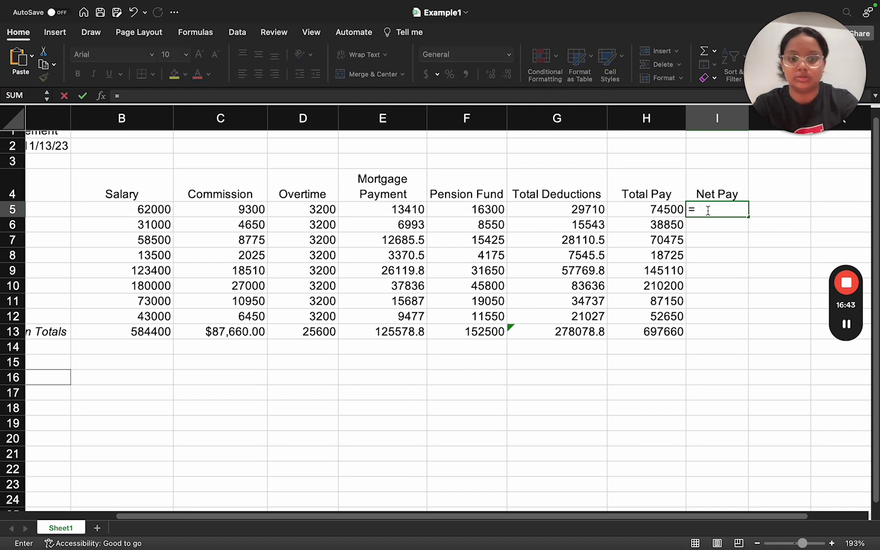
pyautogui.write('H5')
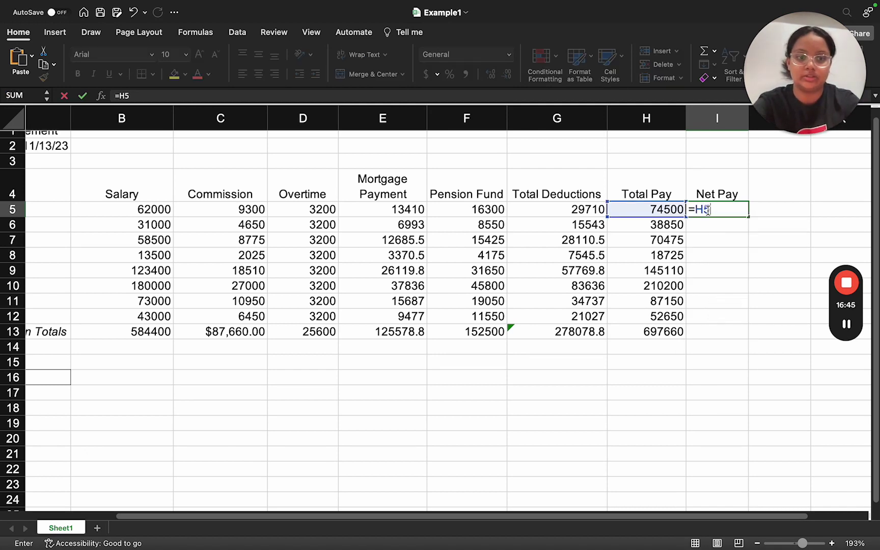
pyautogui.write('-G5')
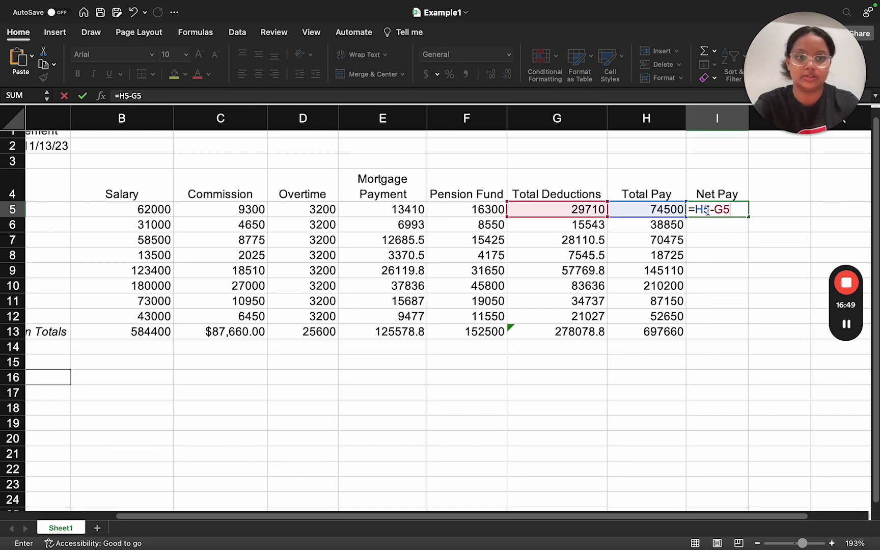
pyautogui.press('Return')
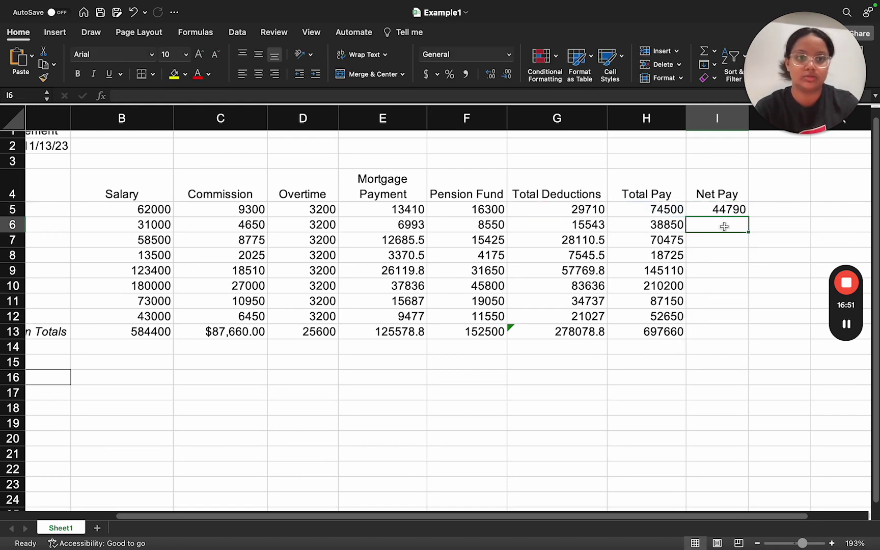
# Check January's net pay against the Example1_solution workbook and fill the Example1 net pay formula from I5 down to I12.
pyautogui.hotkey('ctrl', 'Left')
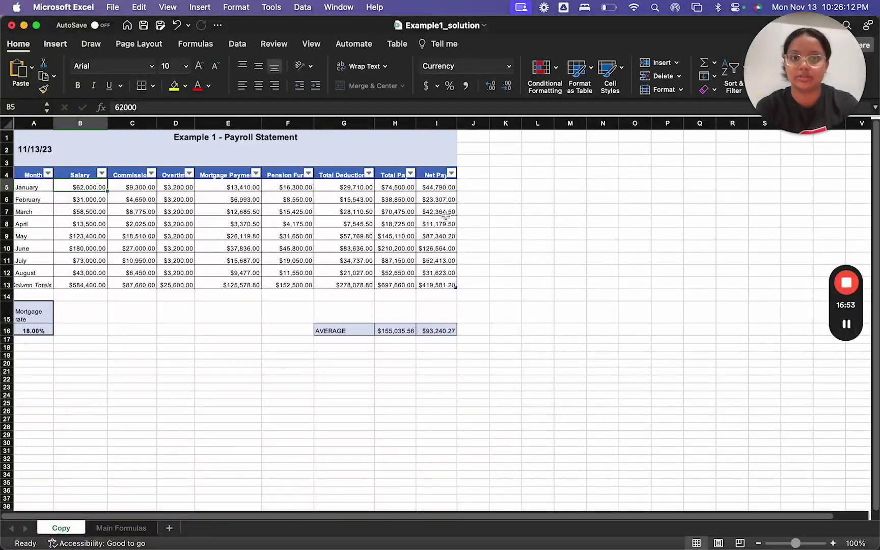
pyautogui.hotkey('ctrl', 'Right')
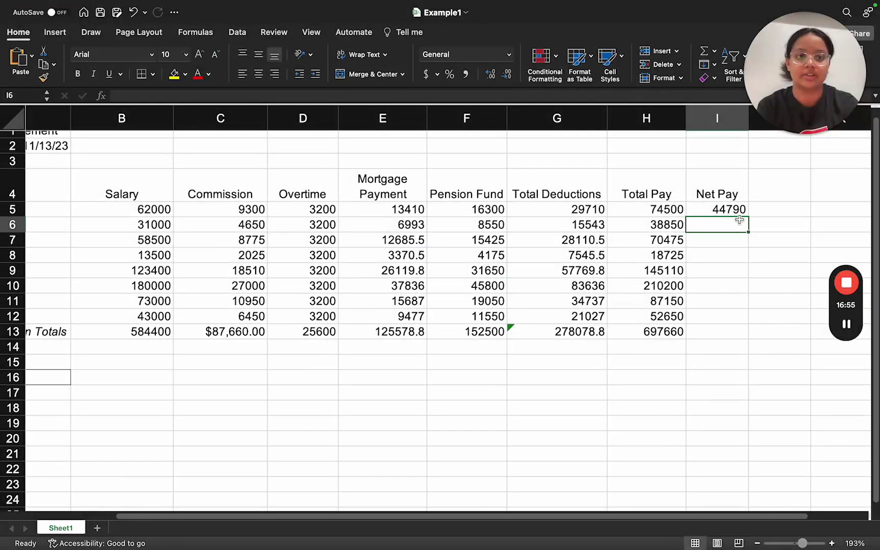
pyautogui.click(743, 211)
pyautogui.moveTo(748, 217); pyautogui.dragTo(732, 322)
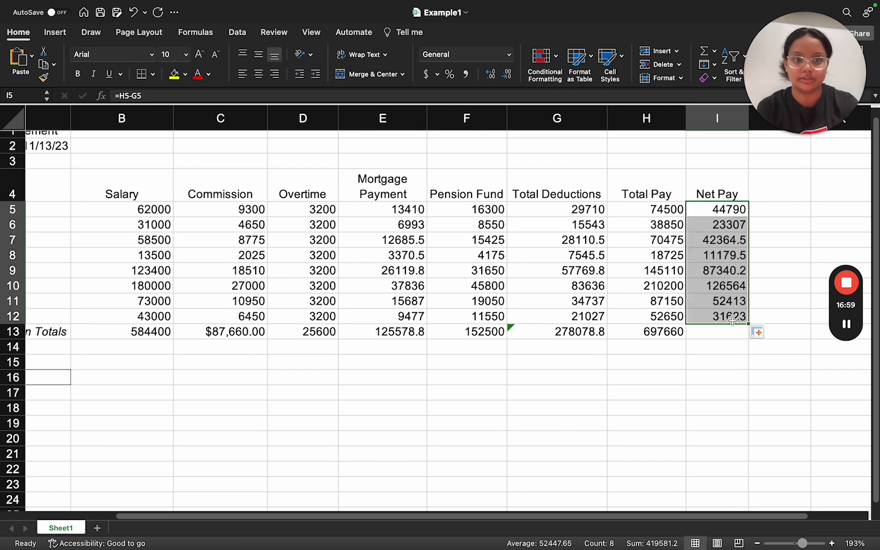
# Enter the net pay column total =SUM(I5:I12) in cell I13.
pyautogui.click(709, 334)
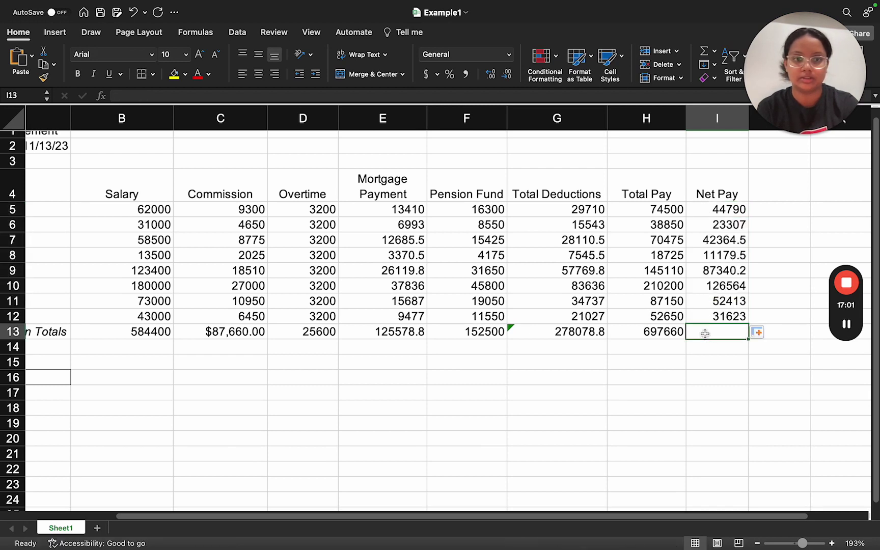
pyautogui.write('=')
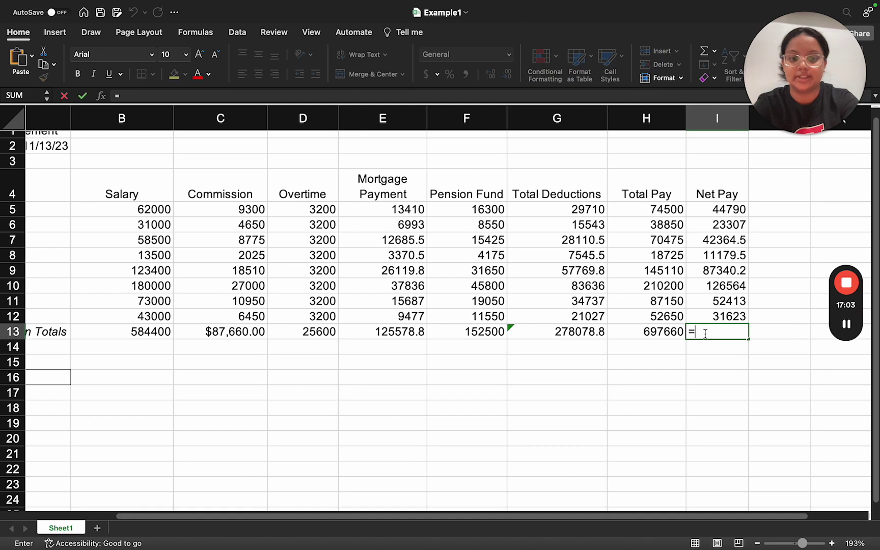
pyautogui.write('SUM(')
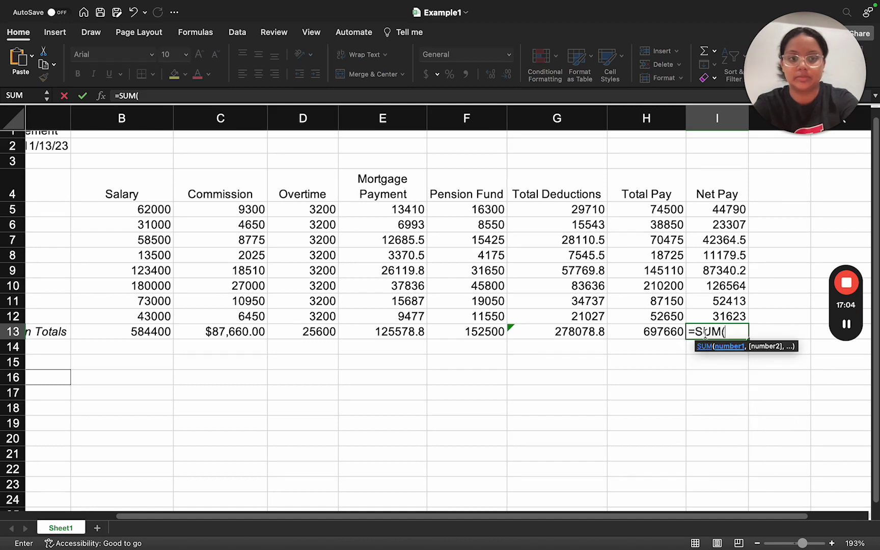
pyautogui.click(722, 211)
pyautogui.moveTo(721, 229); pyautogui.dragTo(715, 317)
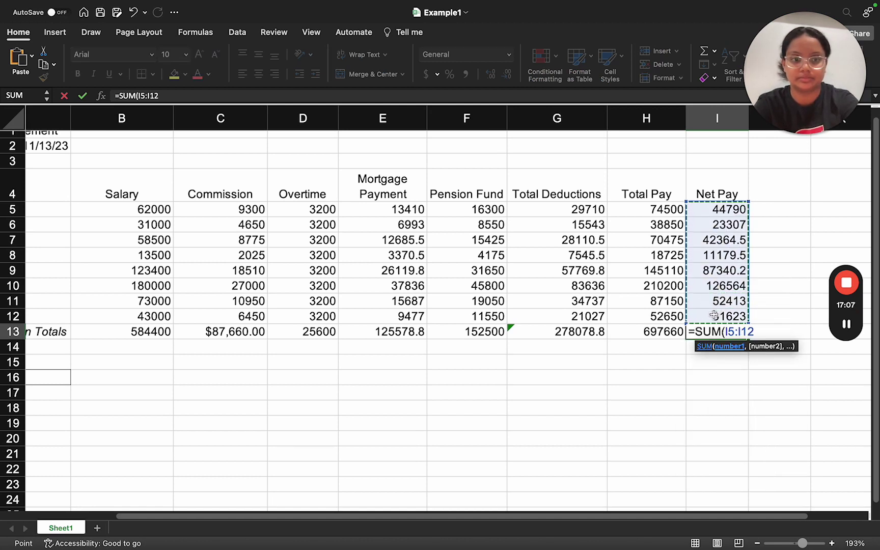
pyautogui.write(')')
pyautogui.press('Return')
# Look over the whole payroll table, read the average tasks on the continued task slide, and return to the Example1 workbook.
pyautogui.click(640, 385)
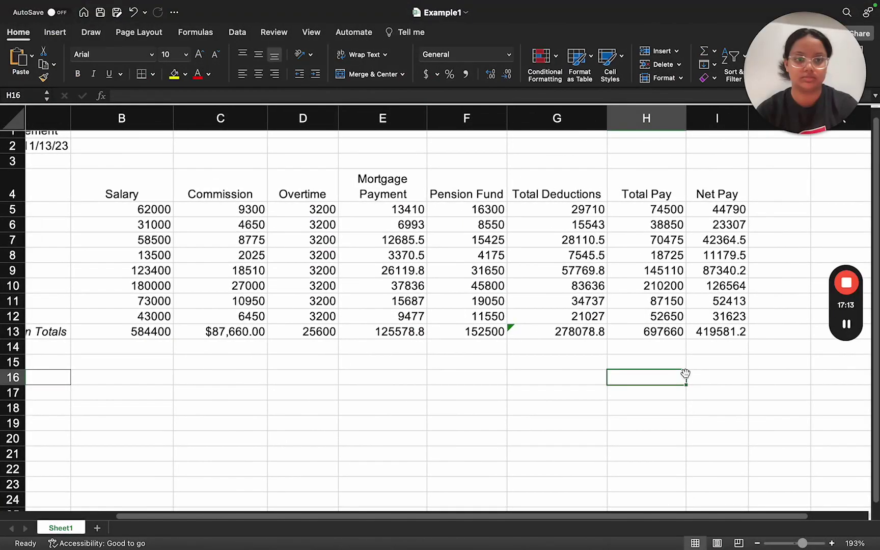
pyautogui.scroll(-5, 678, 375)
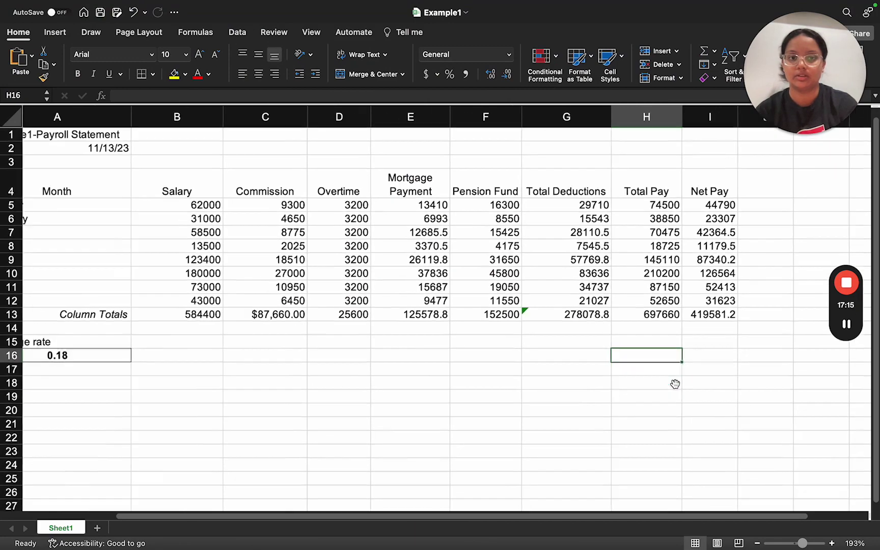
pyautogui.scroll(3, 641, 374)
pyautogui.hscroll(-3, 641, 375)
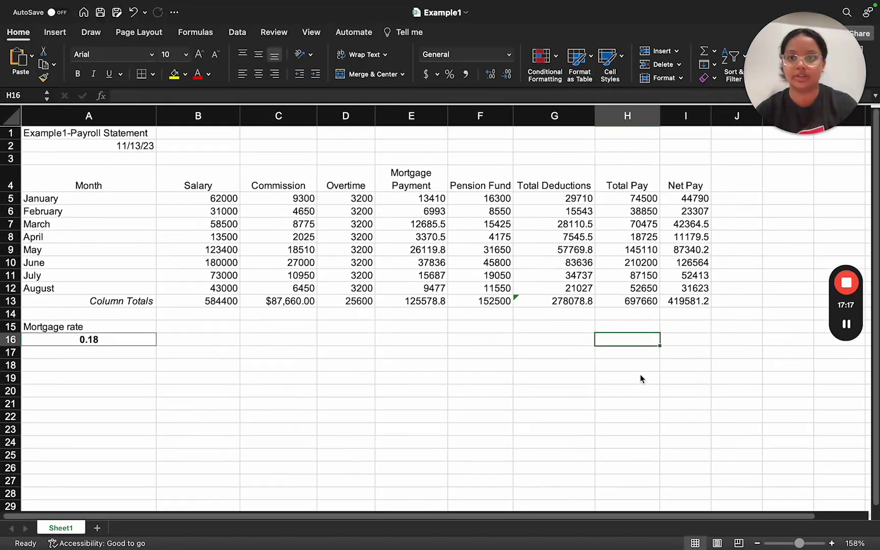
pyautogui.scroll(1, 641, 375)
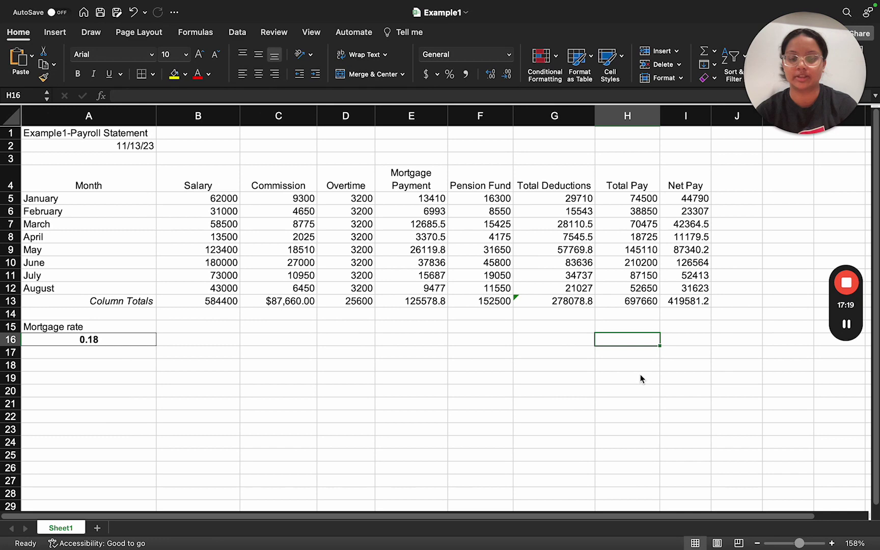
pyautogui.hotkey('ctrl', 'Right')
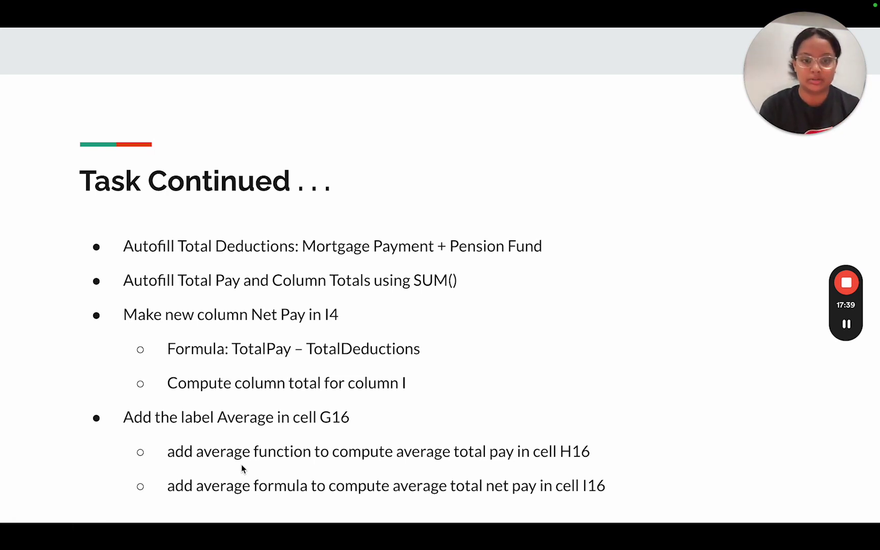
pyautogui.press('super+Tab')
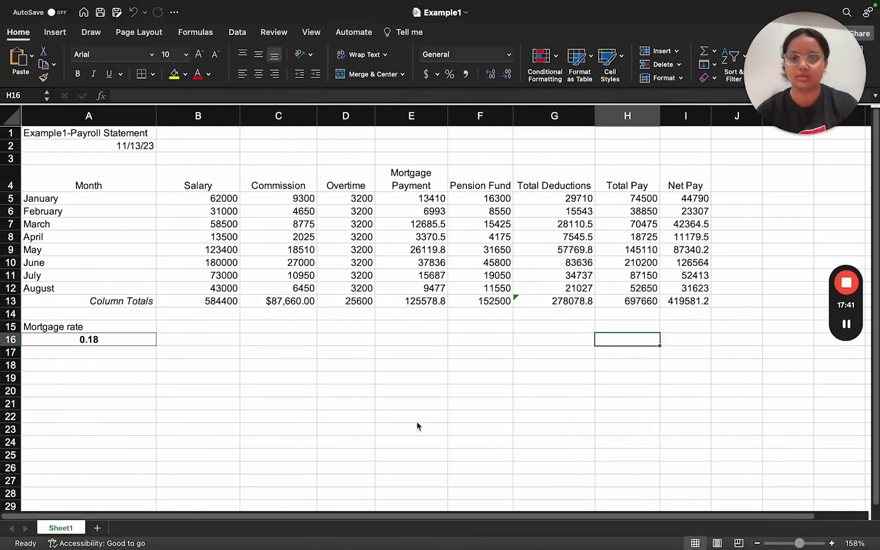
# Enter the label Average in cell G16.
pyautogui.click(531, 331)
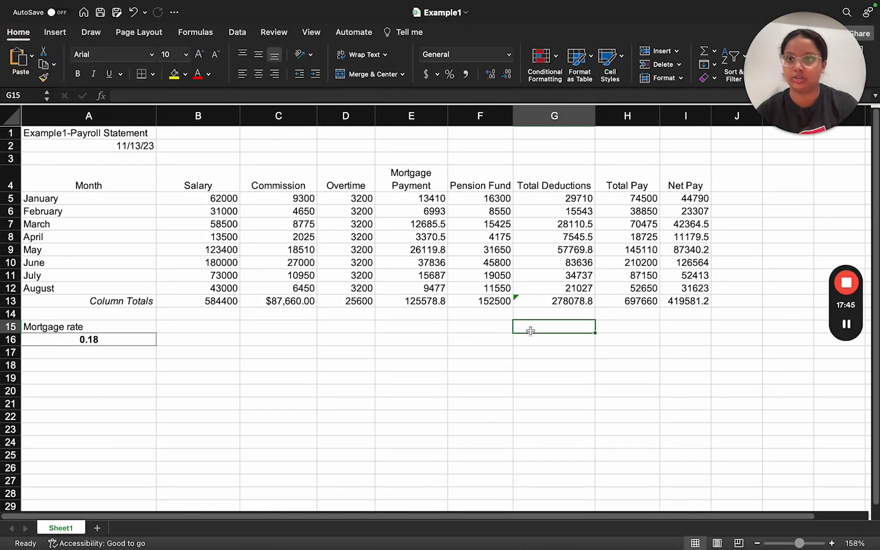
pyautogui.press('Down')
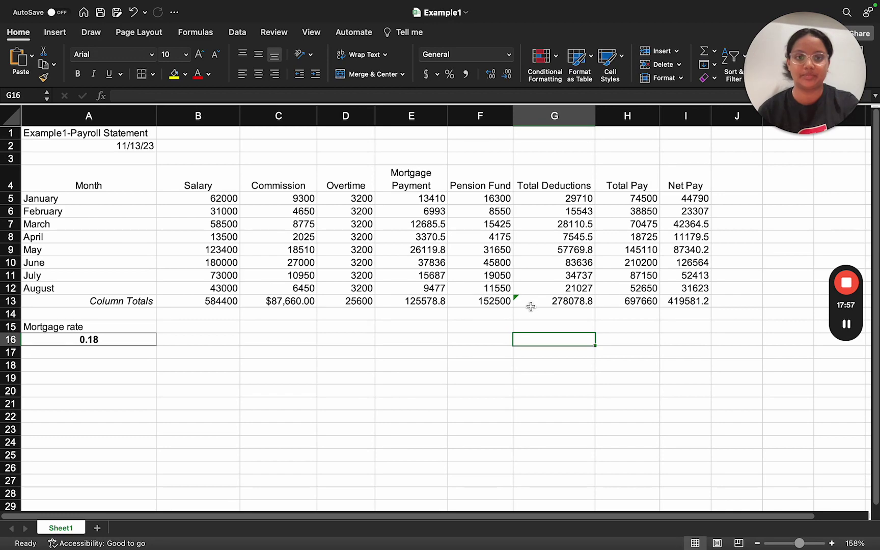
pyautogui.scroll(2, 531, 307)
pyautogui.scroll(4, 531, 306)
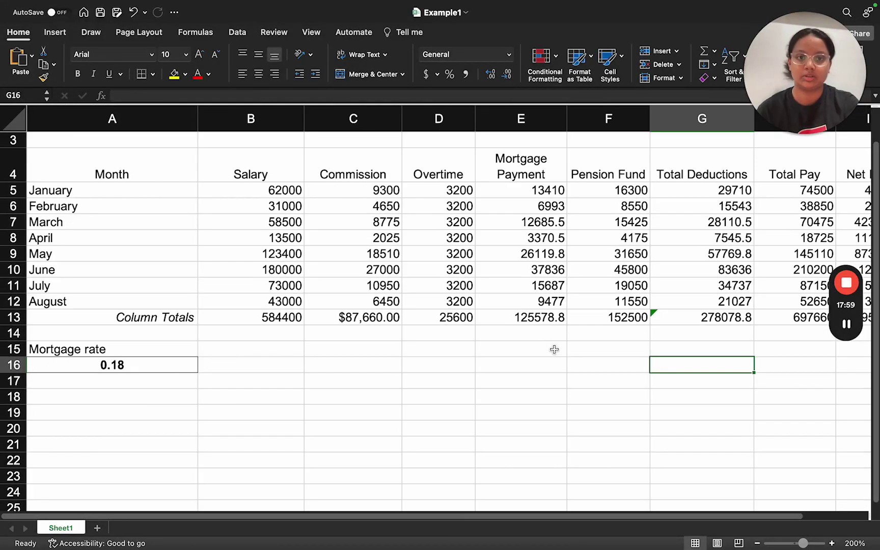
pyautogui.hscroll(5, 557, 351)
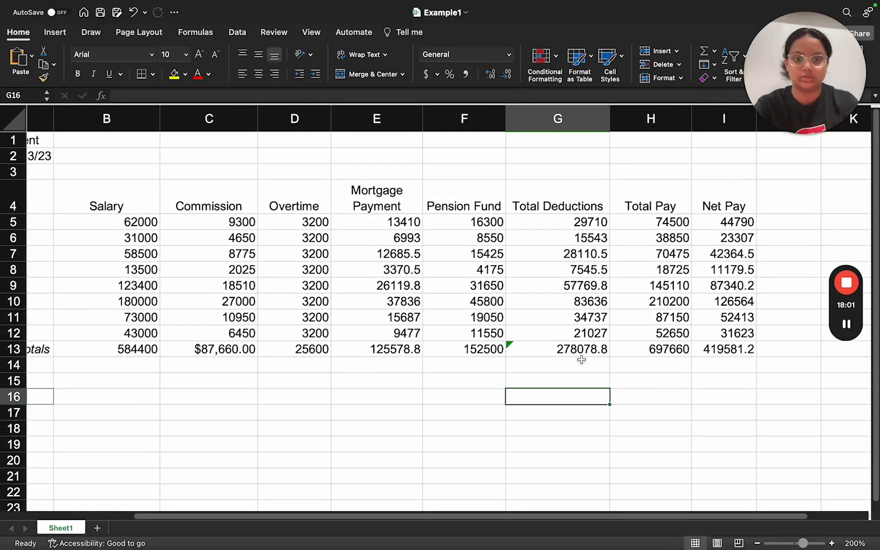
pyautogui.write('Ave')
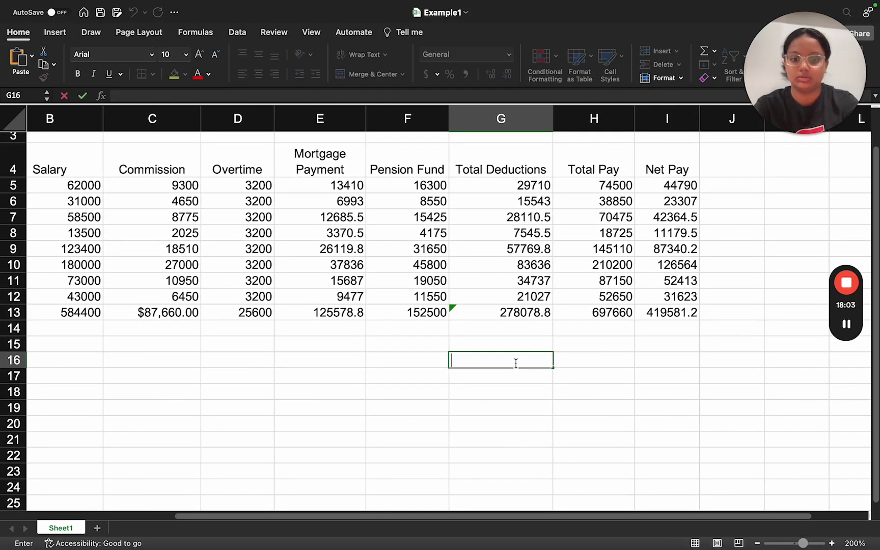
pyautogui.write('rage')
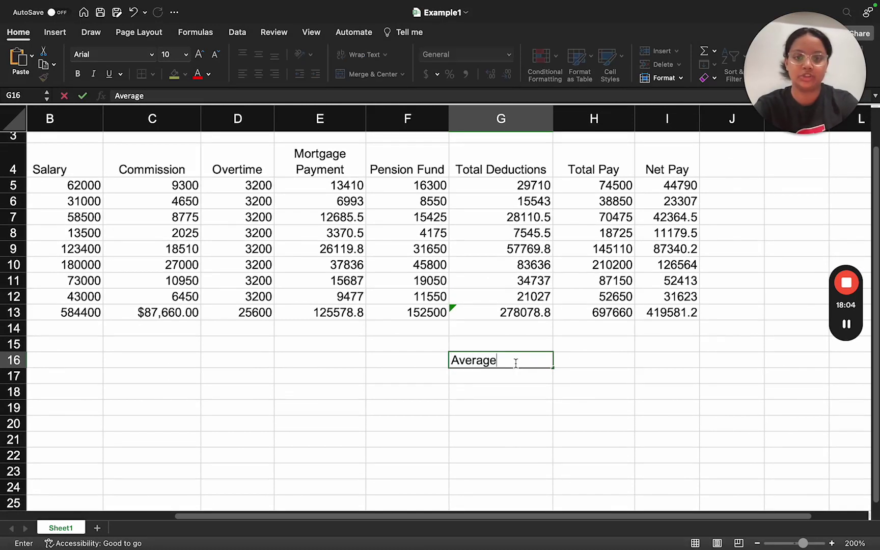
pyautogui.click(587, 360)
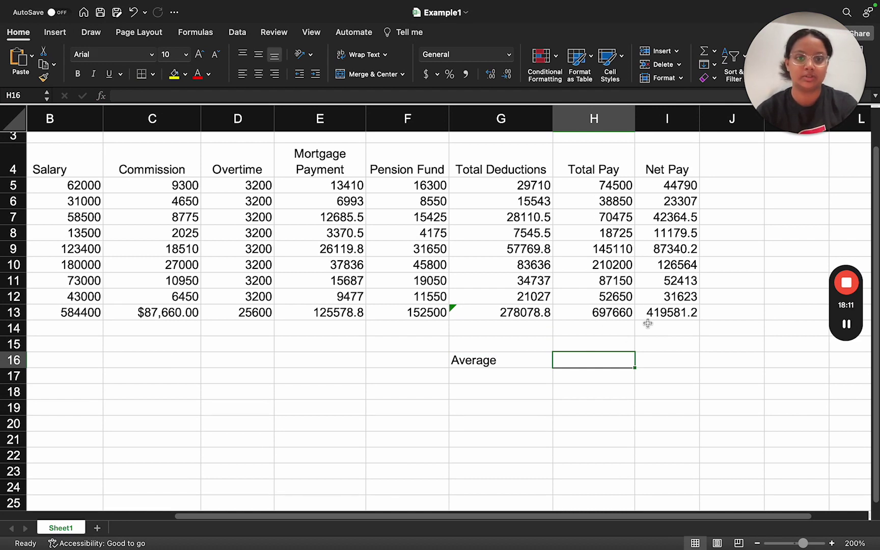
# Enter the total pay average =AVERAGE(H5:H13) in cell H16.
pyautogui.doubleClick(579, 360)
pyautogui.write('=A')
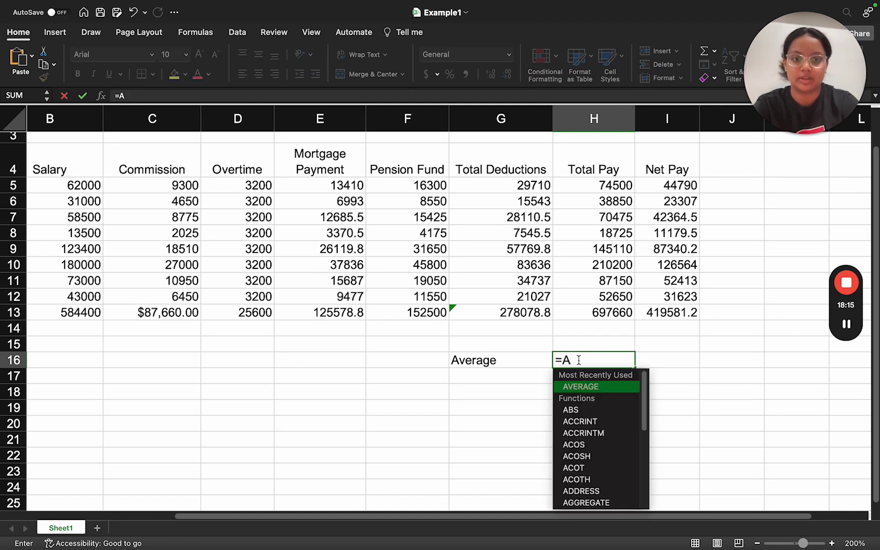
pyautogui.doubleClick(570, 385)
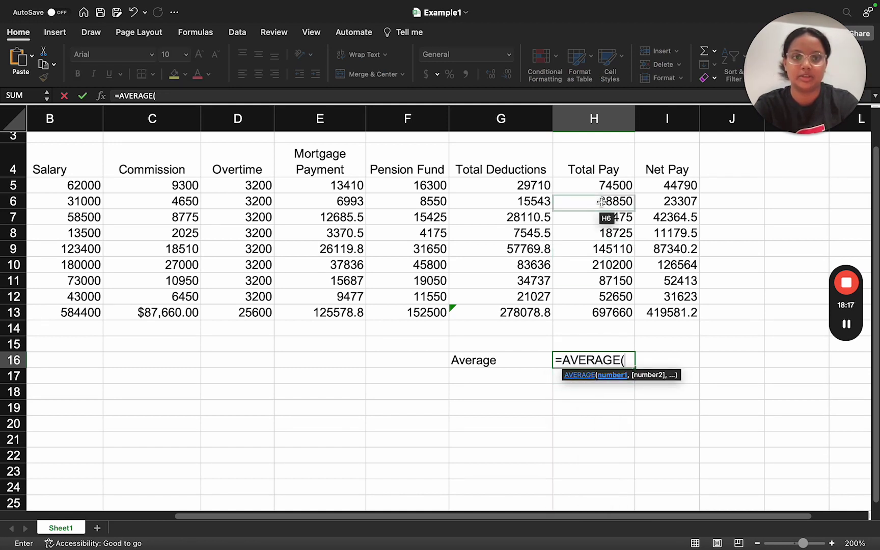
pyautogui.moveTo(593, 186); pyautogui.dragTo(591, 313)
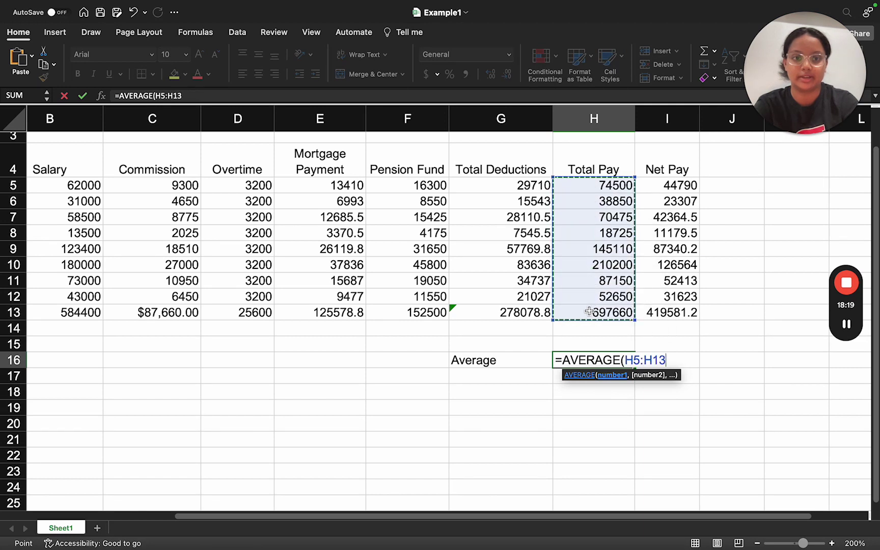
pyautogui.write(')')
pyautogui.press('Return')
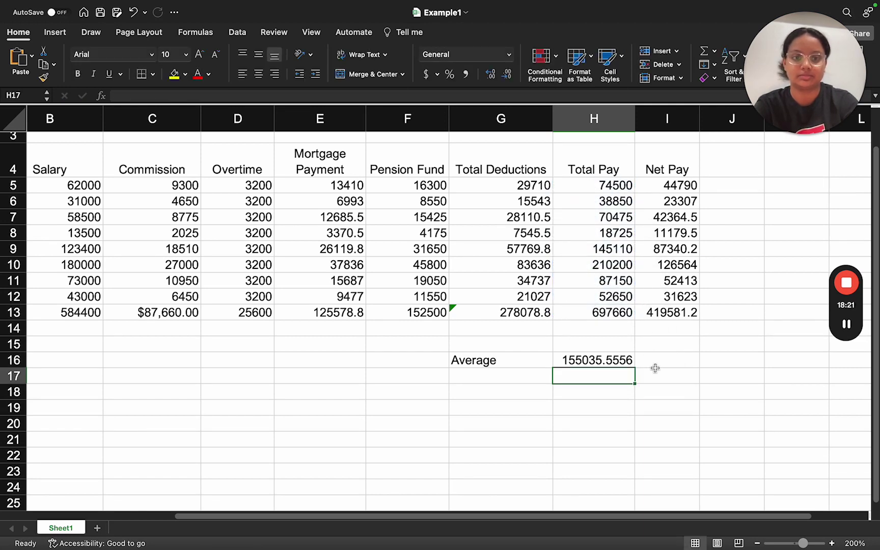
# Enter the net pay average =AVERAGE(I5:I13) in cell I16.
pyautogui.click(656, 364)
pyautogui.write('=AV')
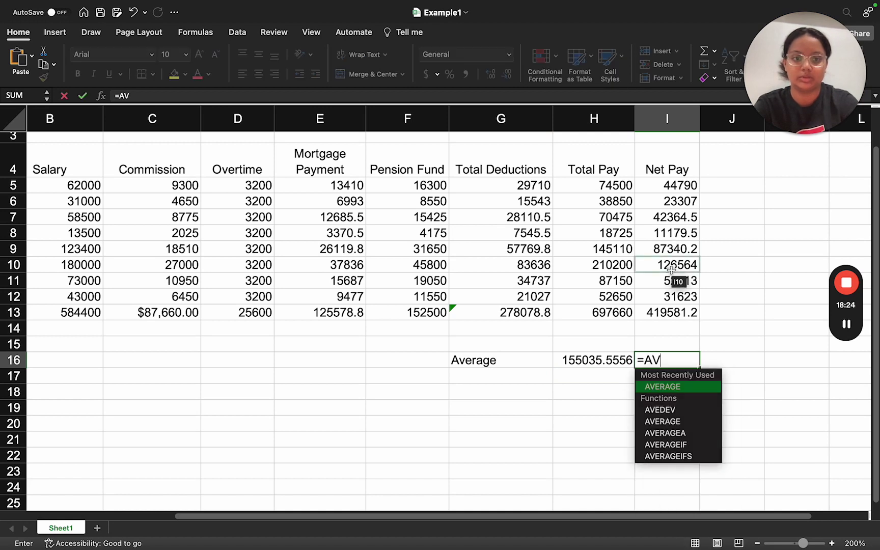
pyautogui.doubleClick(656, 387)
pyautogui.moveTo(661, 190); pyautogui.dragTo(656, 313)
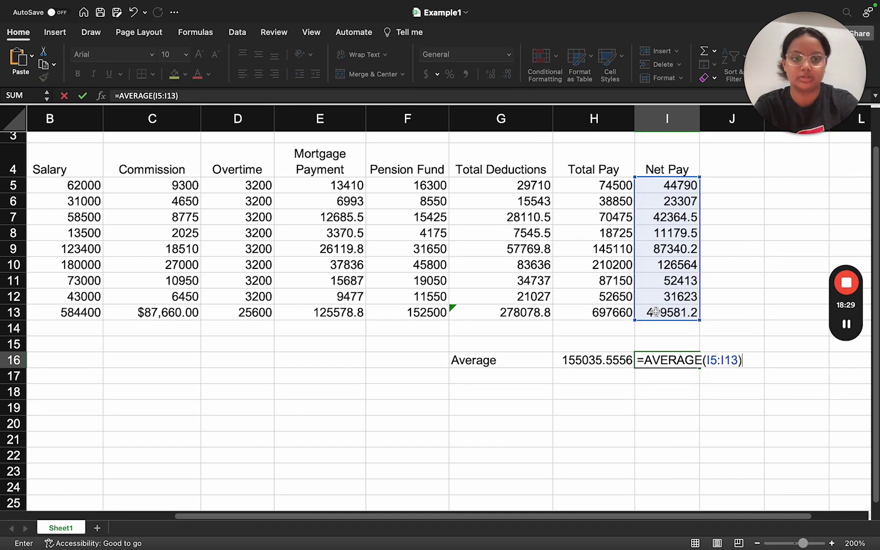
pyautogui.press('Return')
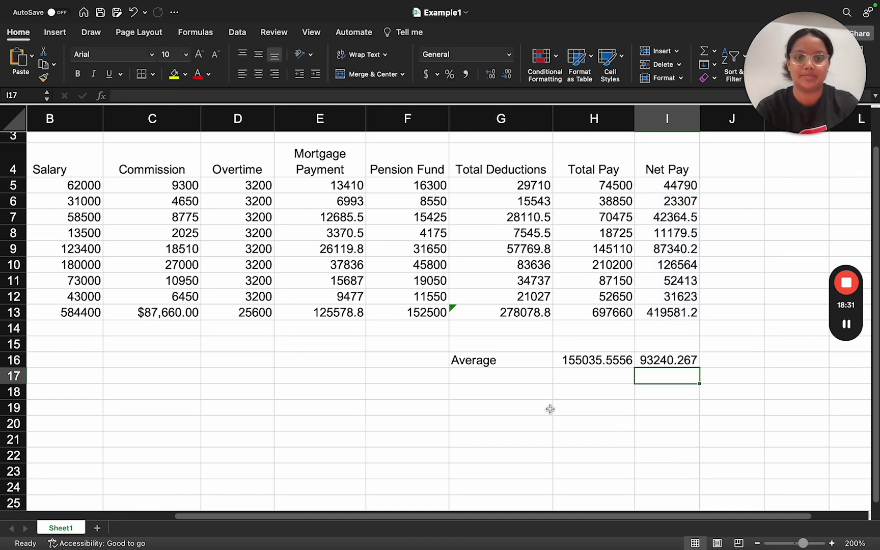
# Compare both averages with the Example1_solution workbook, review the finished Example1 table, and return to the continued task slide.
pyautogui.hotkey('ctrl', 'Left')
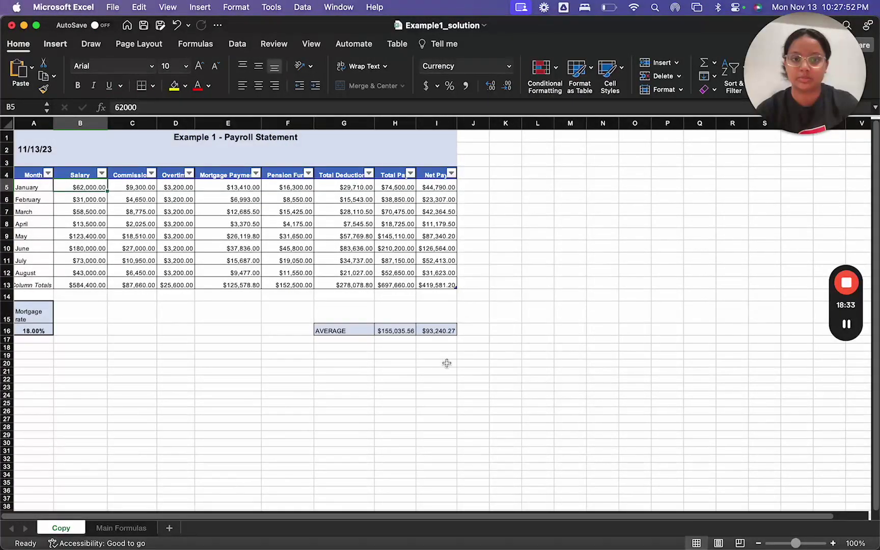
pyautogui.hotkey('ctrl', 'Right')
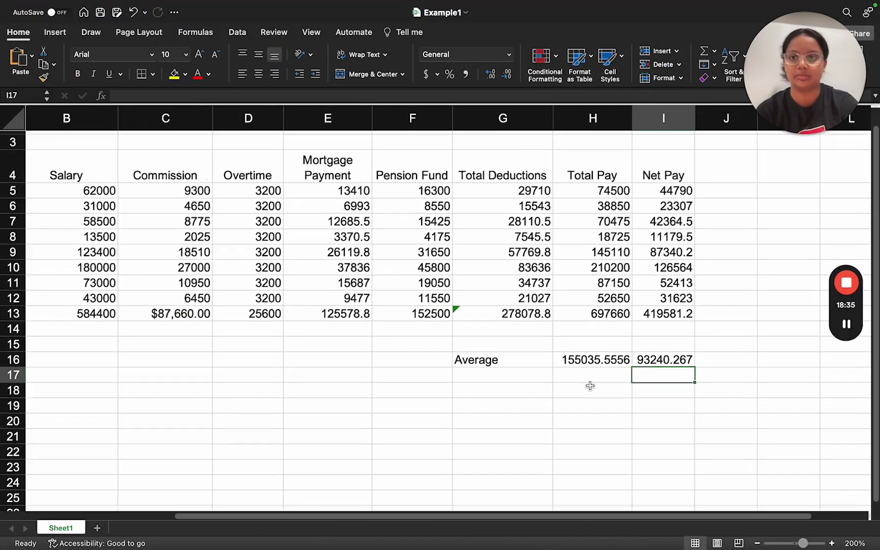
pyautogui.scroll(-3, 590, 385)
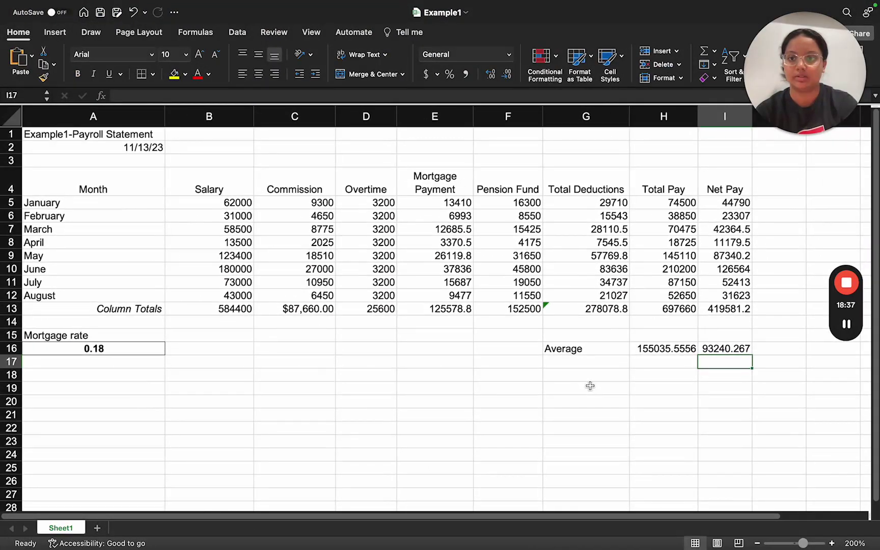
pyautogui.hscroll(-2, 495, 406)
pyautogui.scroll(1, 479, 428)
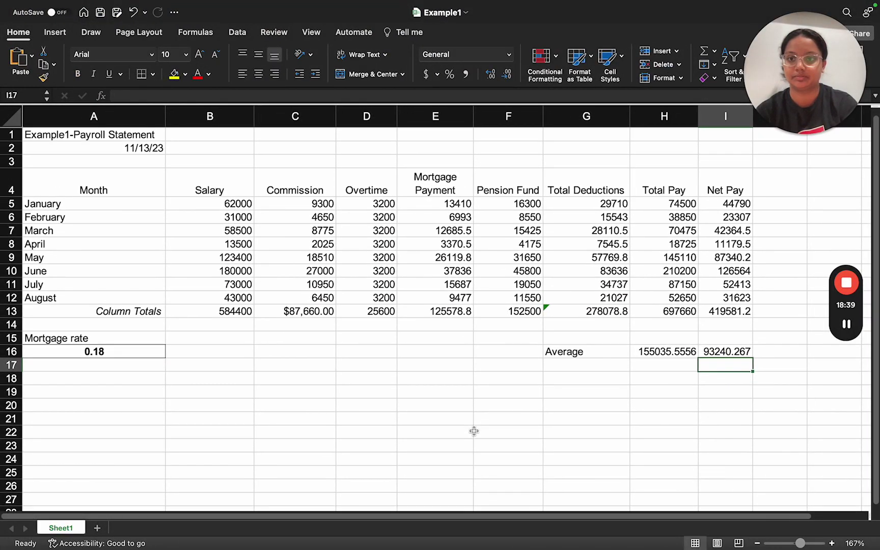
pyautogui.hotkey('ctrl', 'Left')
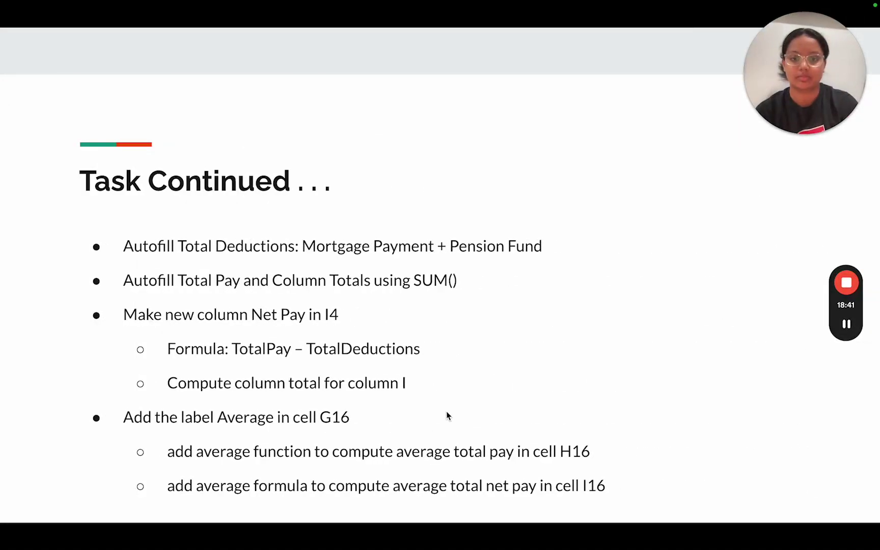